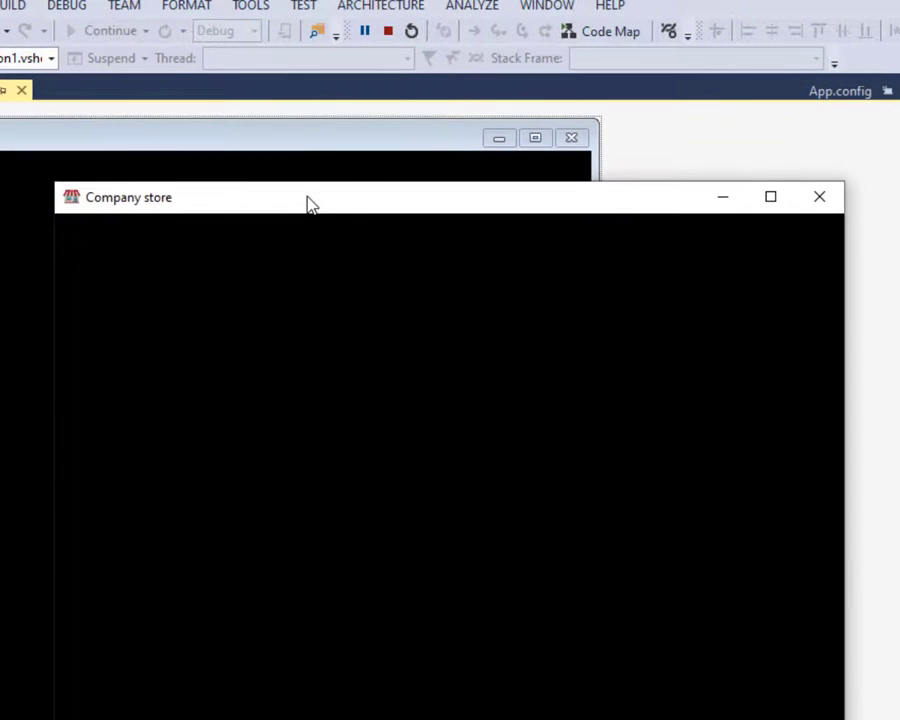
- Reposition the running Company store form to check it, and stop debugging
left_click_drag(360, 160, 364, 138)
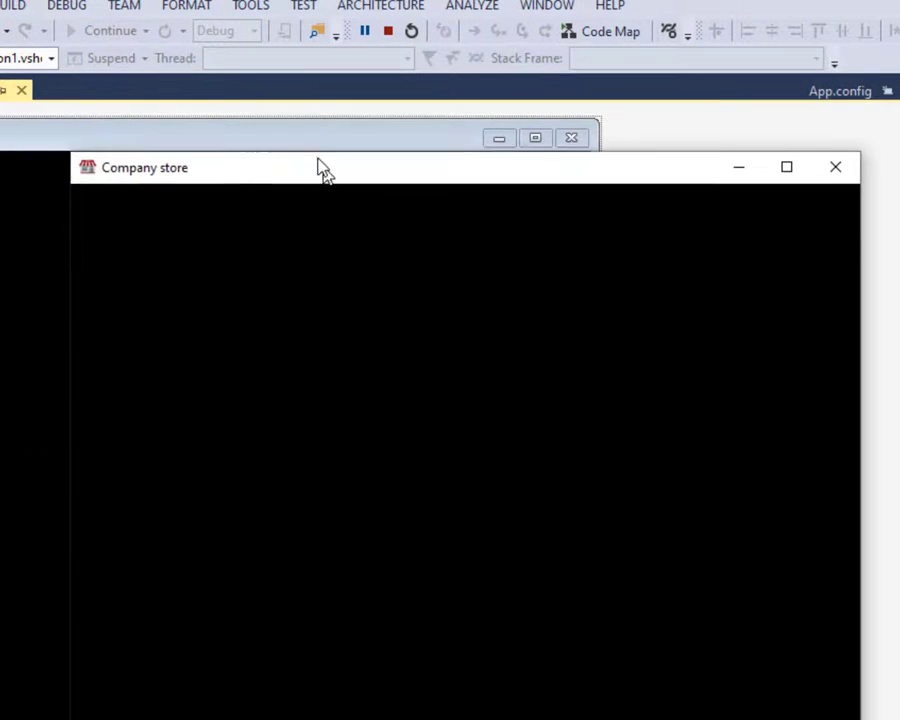
left_click_drag(320, 170, 360, 242)
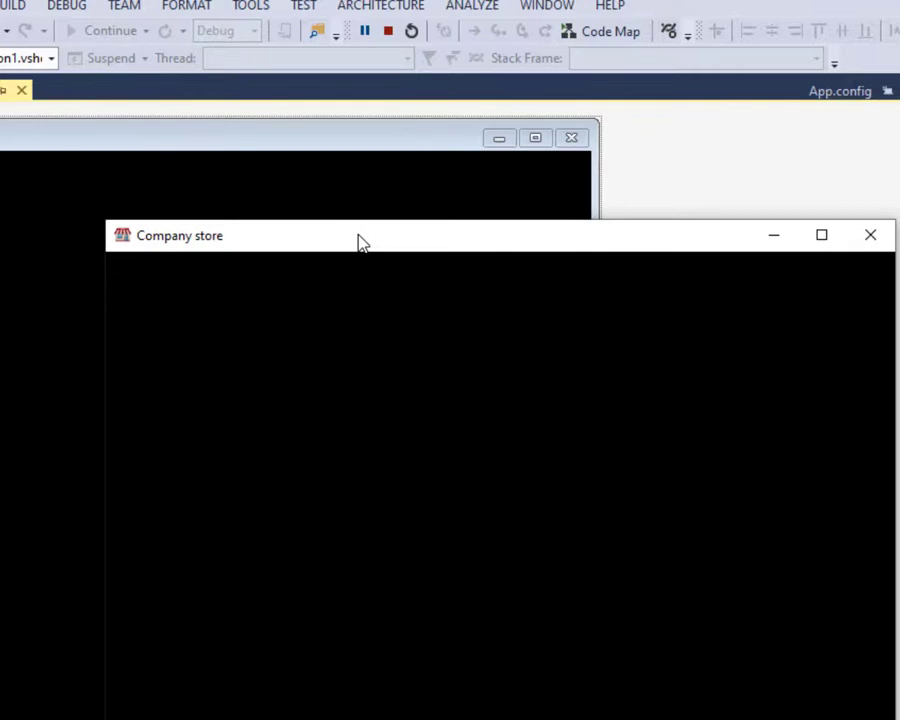
left_click(387, 35)
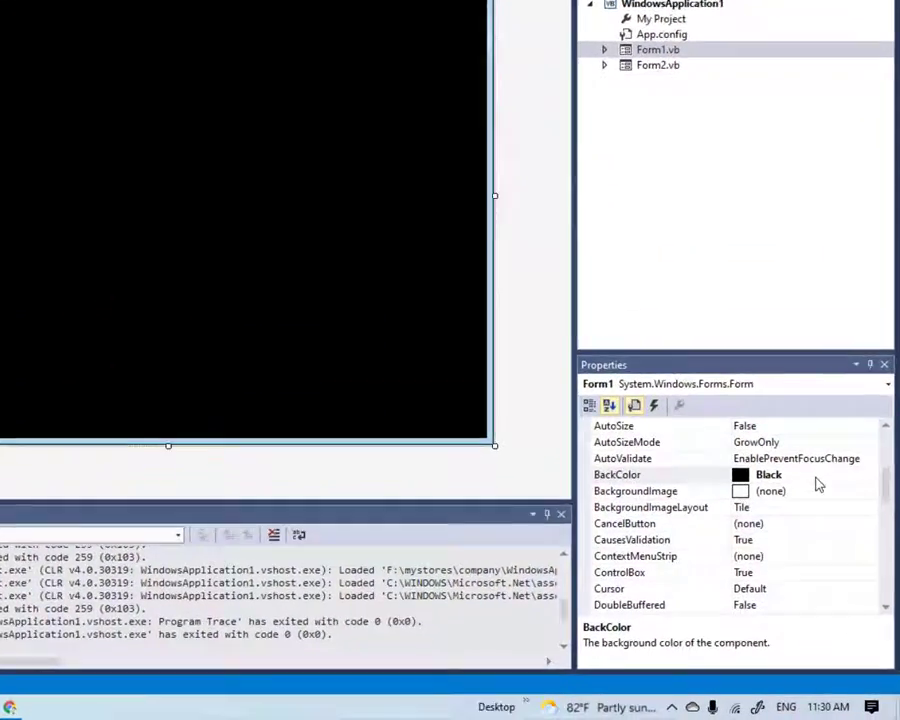
- Set Form1's BackColor to the custom light pink 255, 192, 255
left_click(845, 518)
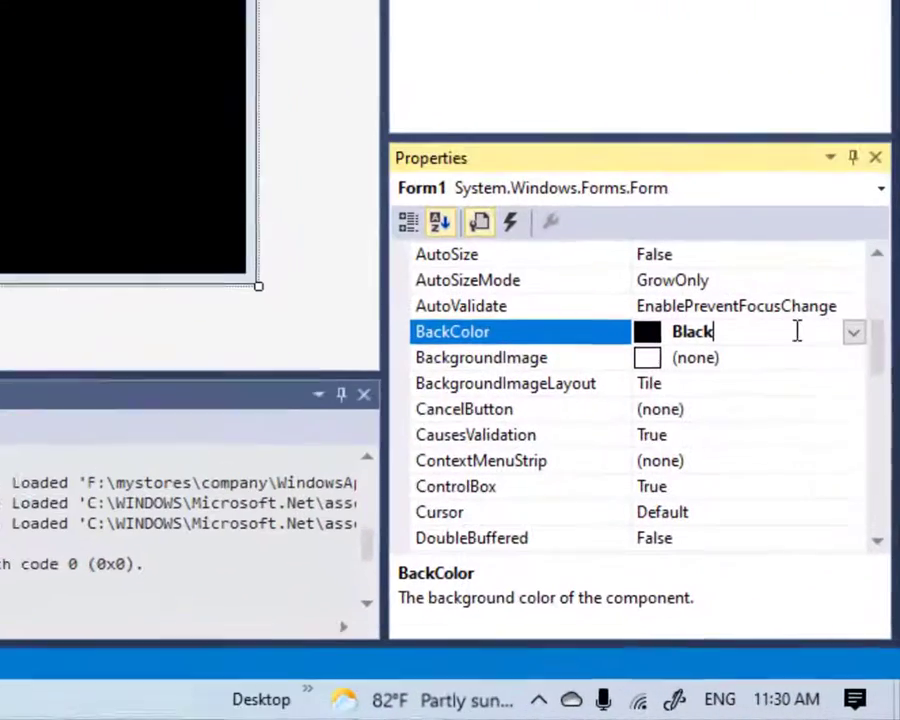
left_click(851, 322)
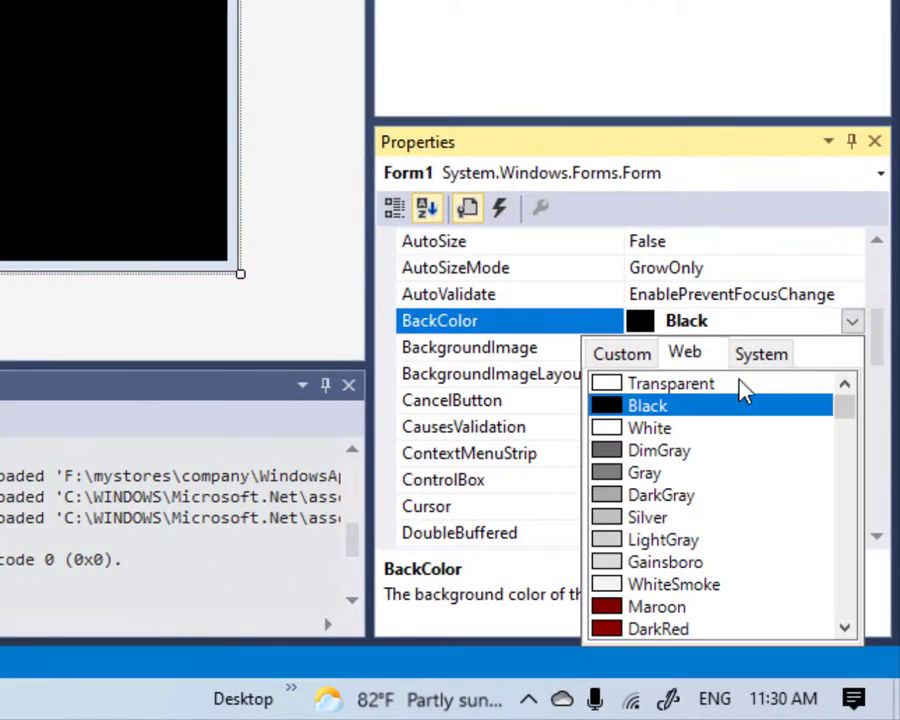
left_click(646, 361)
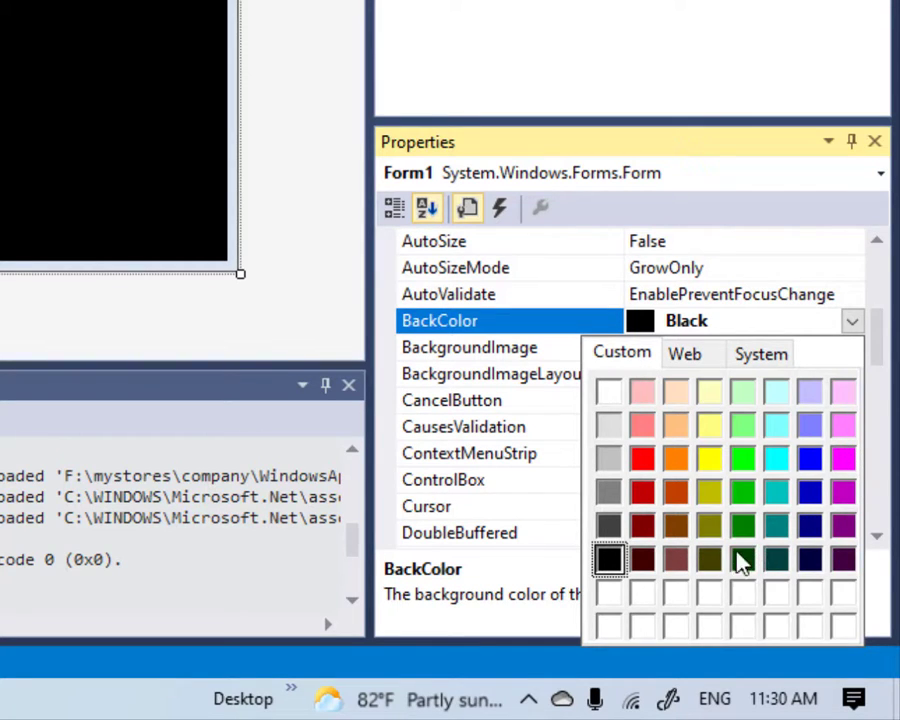
left_click(845, 394)
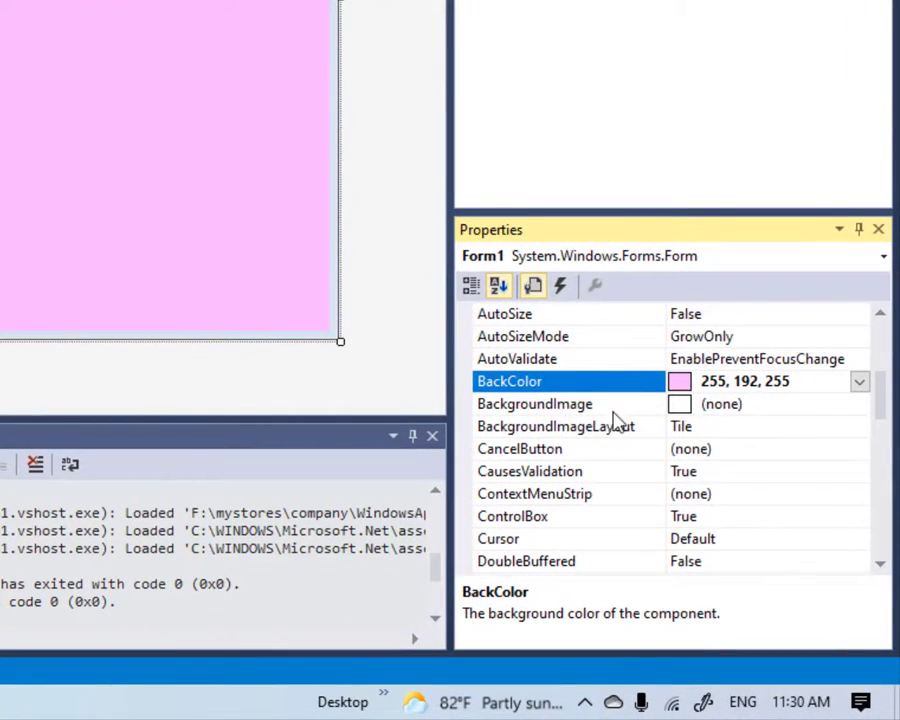
- Set Form1's BackgroundImage to image 1775-2, imported as a local resource from the Roses\nature1 folder on drive E
left_click(790, 405)
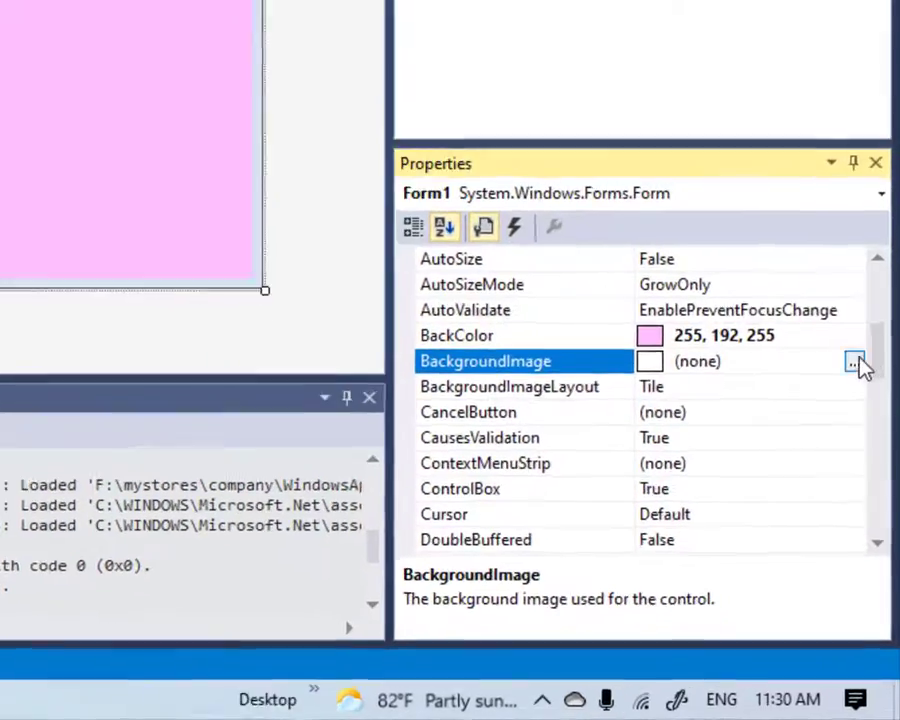
left_click(855, 364)
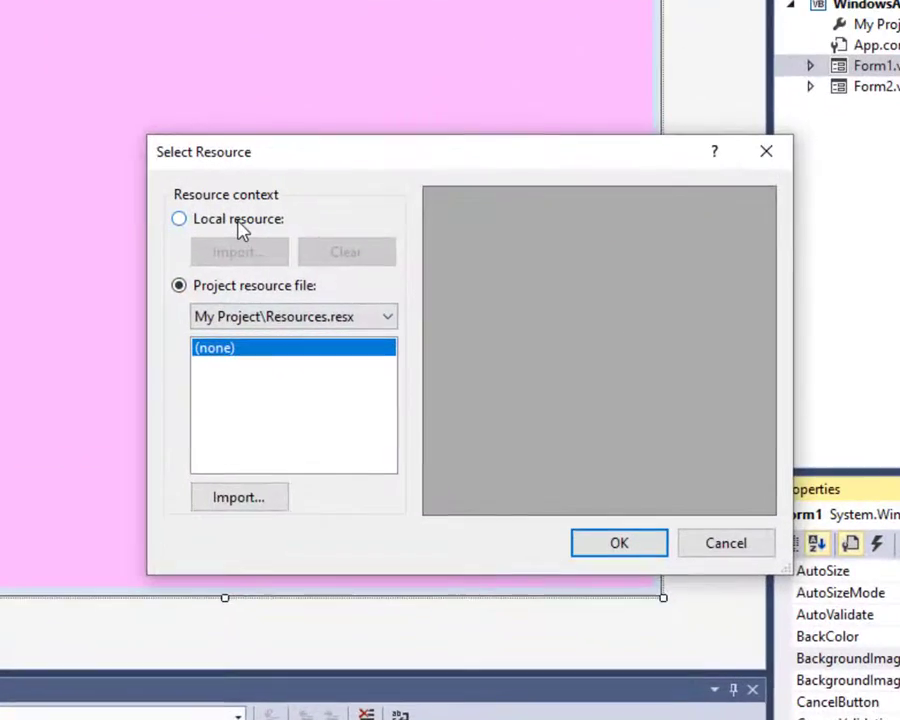
left_click(239, 222)
left_click(243, 260)
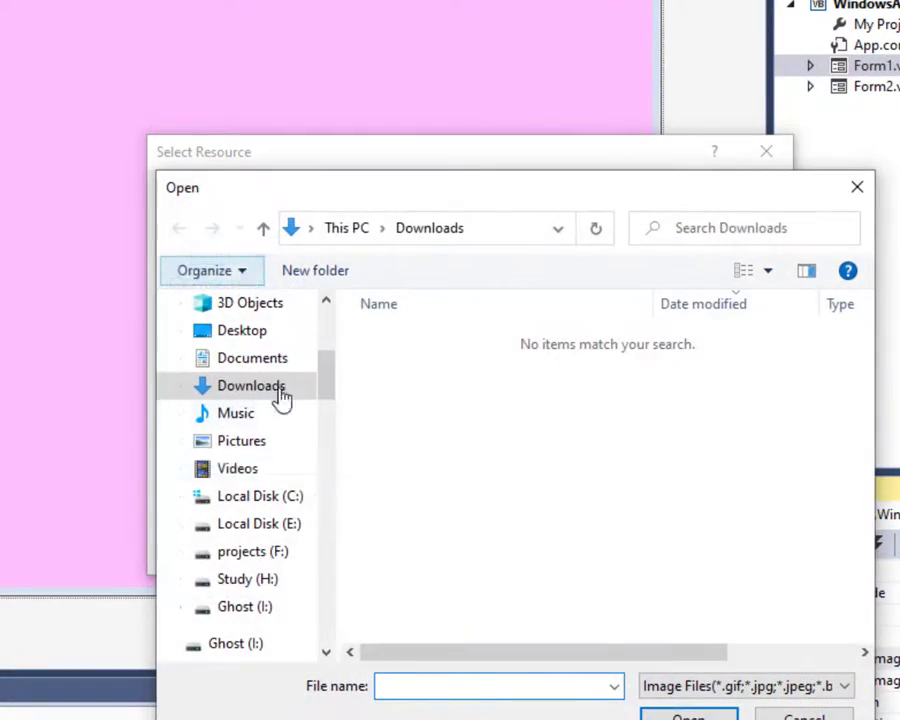
left_click(255, 523)
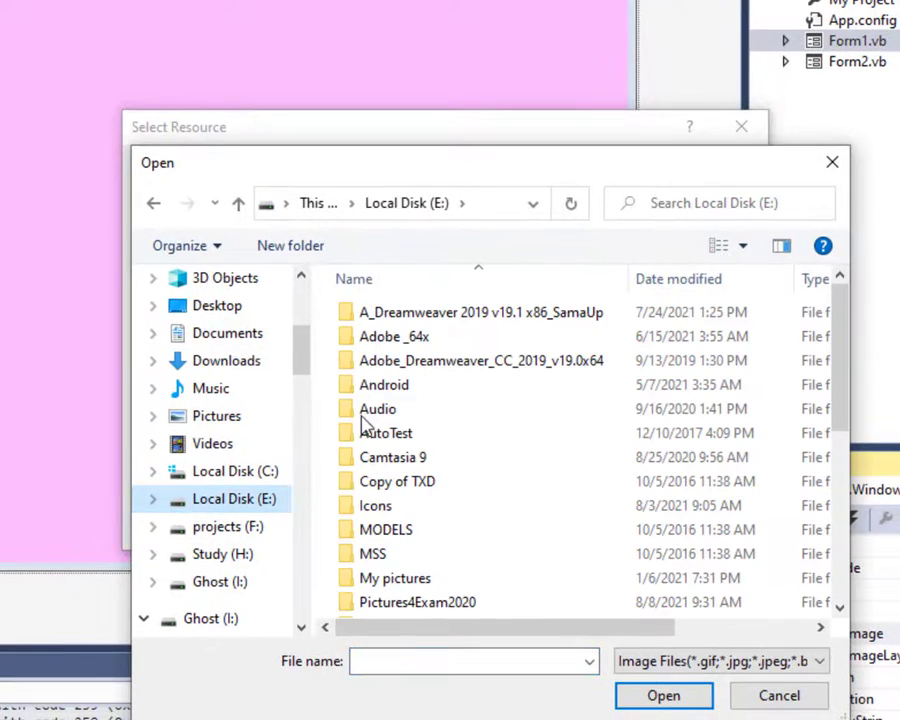
scroll(412, 530, "down", 2)
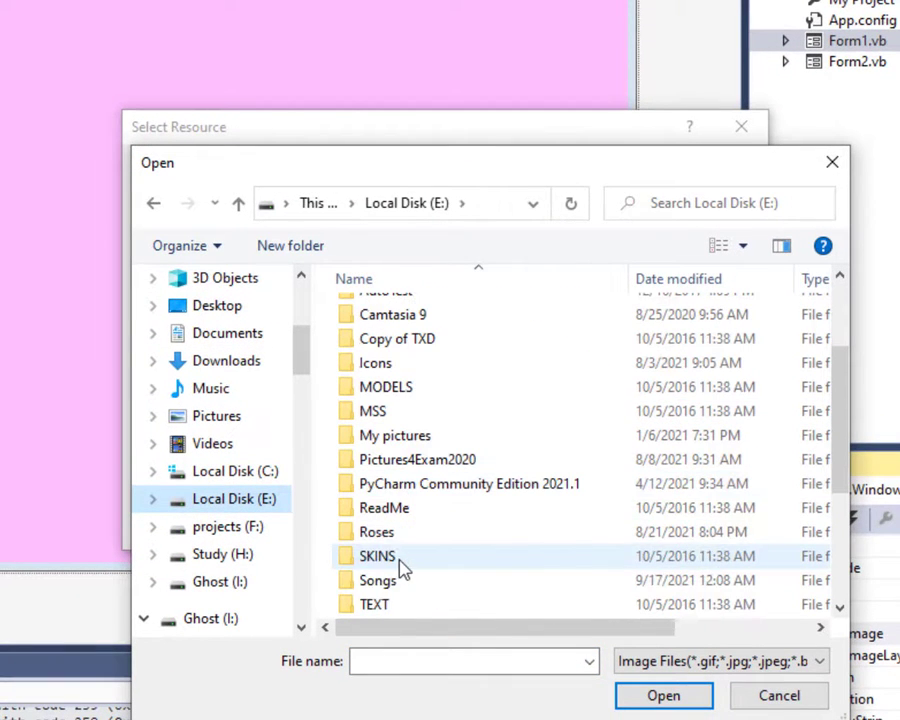
double_click(383, 533)
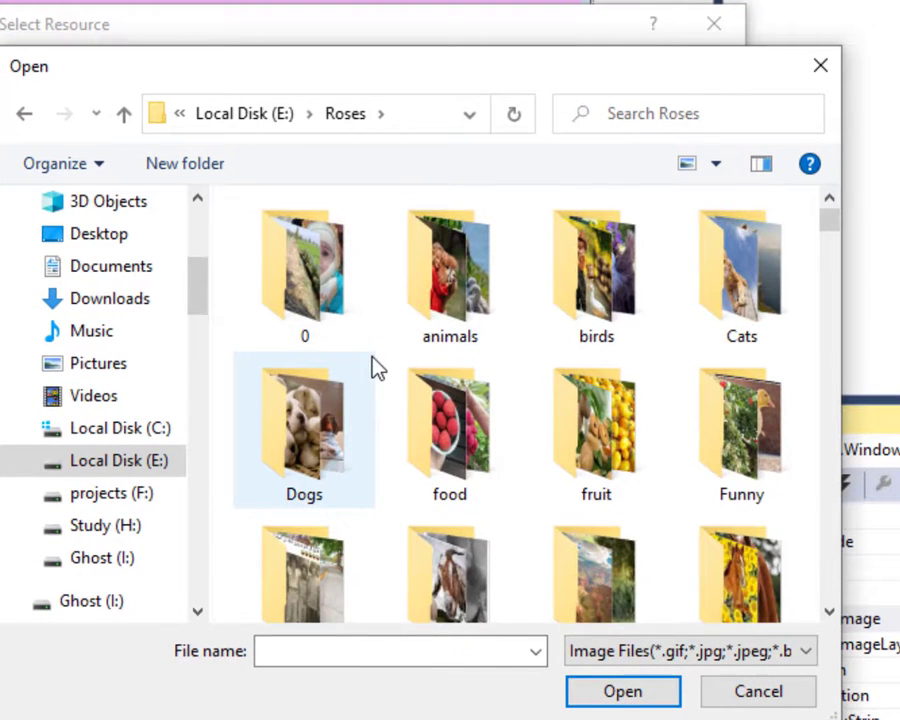
scroll(420, 410, "down", 1)
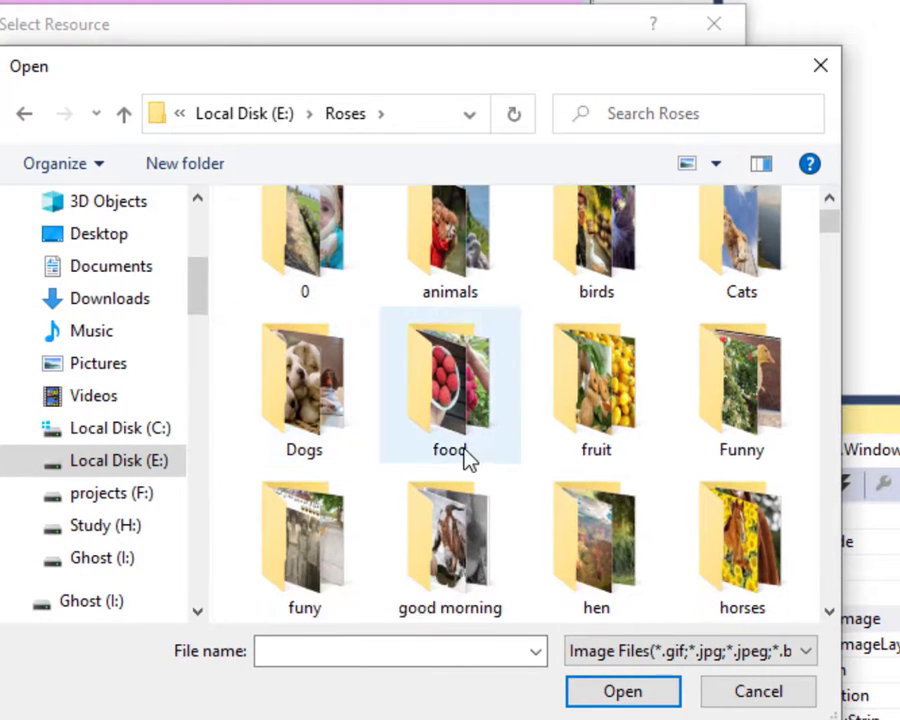
scroll(583, 545, "down", 2)
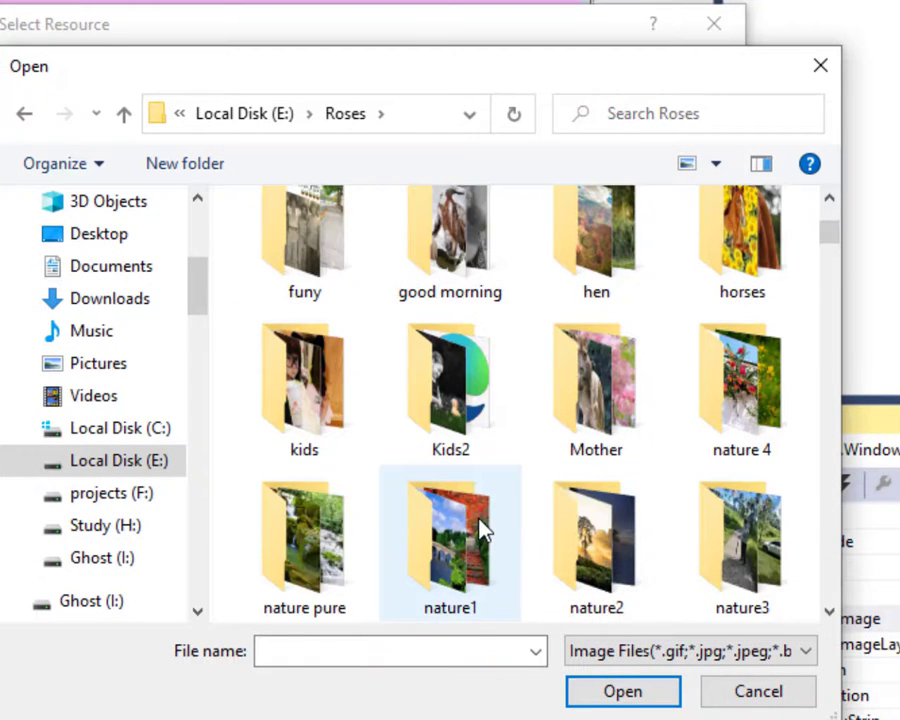
double_click(483, 530)
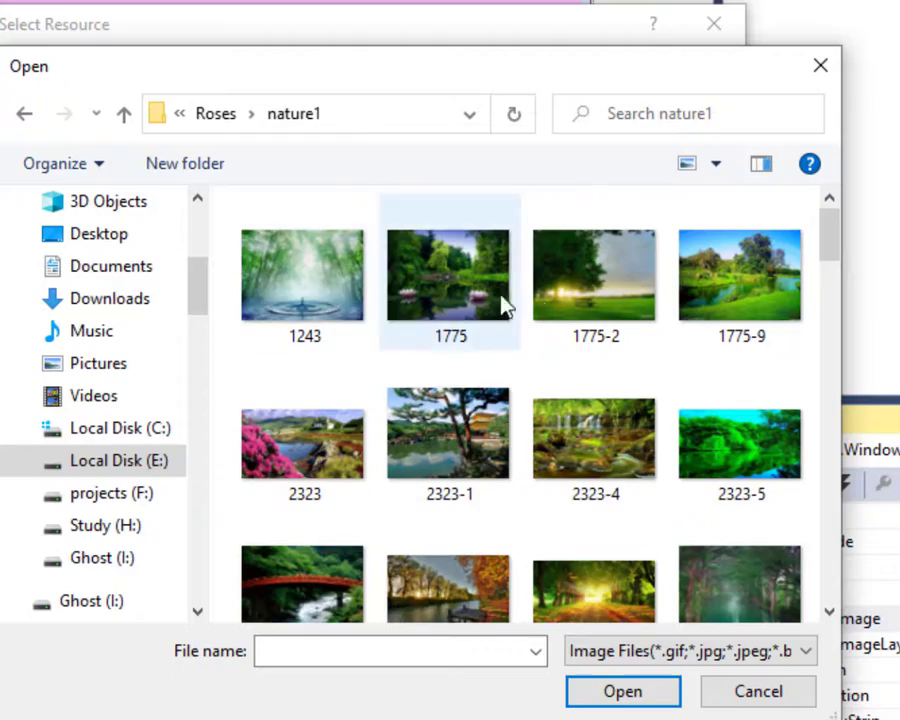
double_click(563, 301)
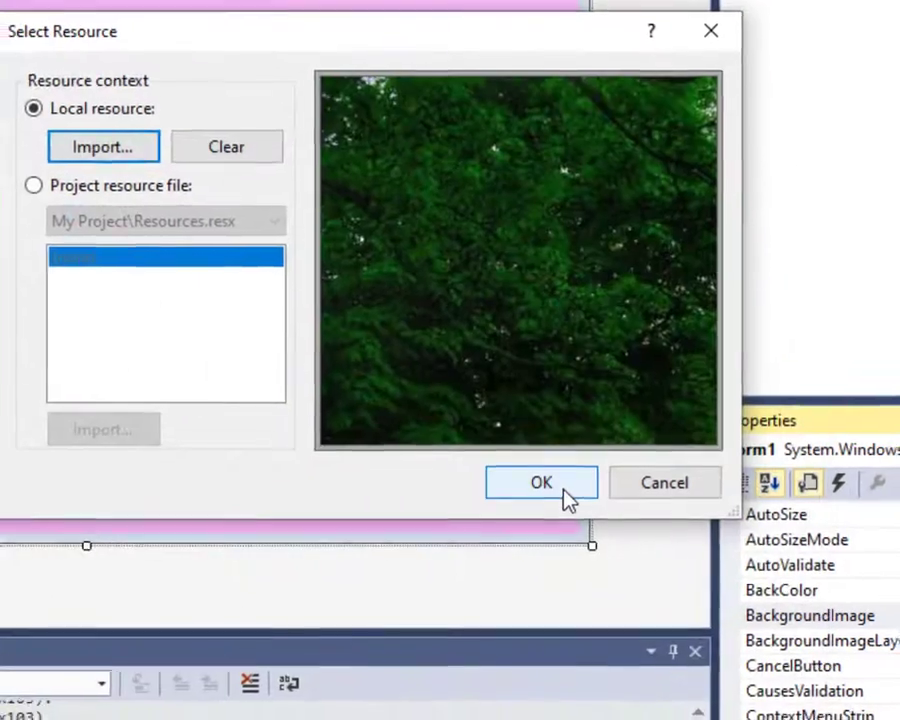
left_click(565, 494)
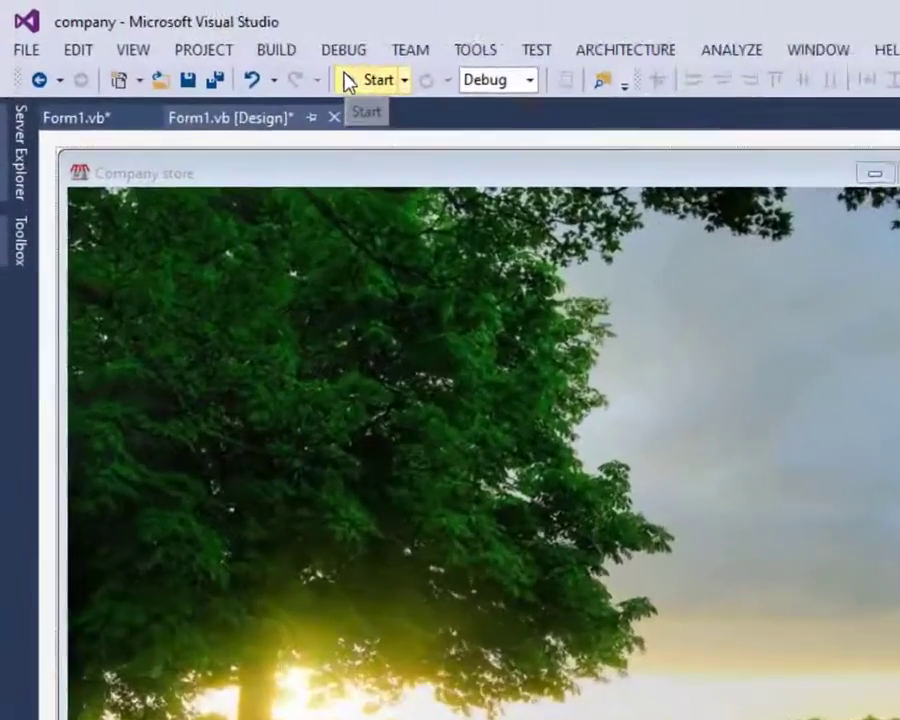
- Run the project, view the form with its background image alone on the desktop, and close it
left_click(347, 82)
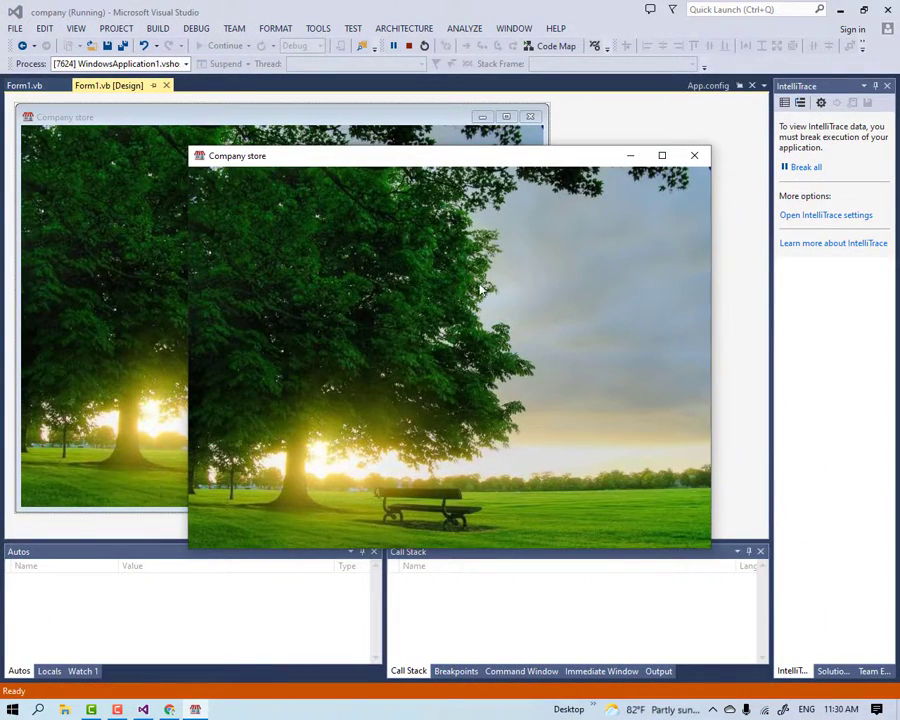
left_click(840, 14)
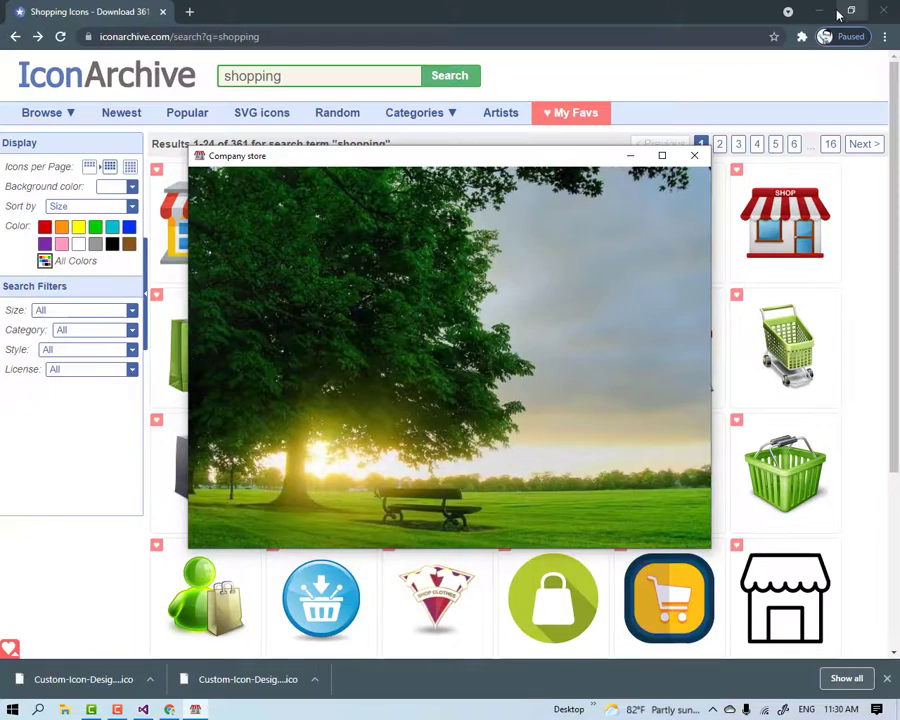
left_click(830, 10)
left_click(826, 12)
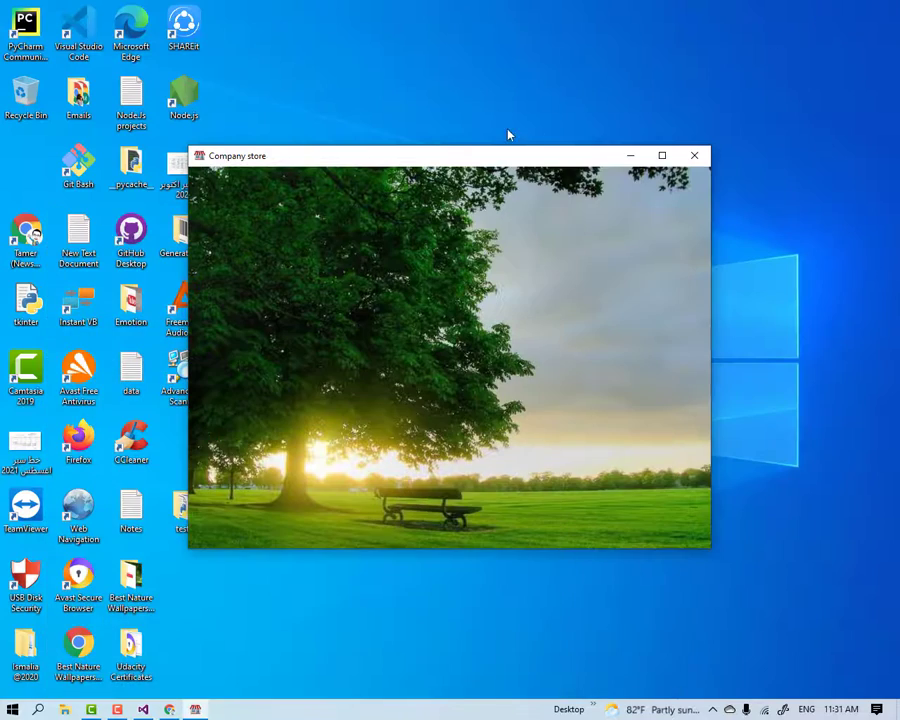
left_click_drag(451, 158, 415, 180)
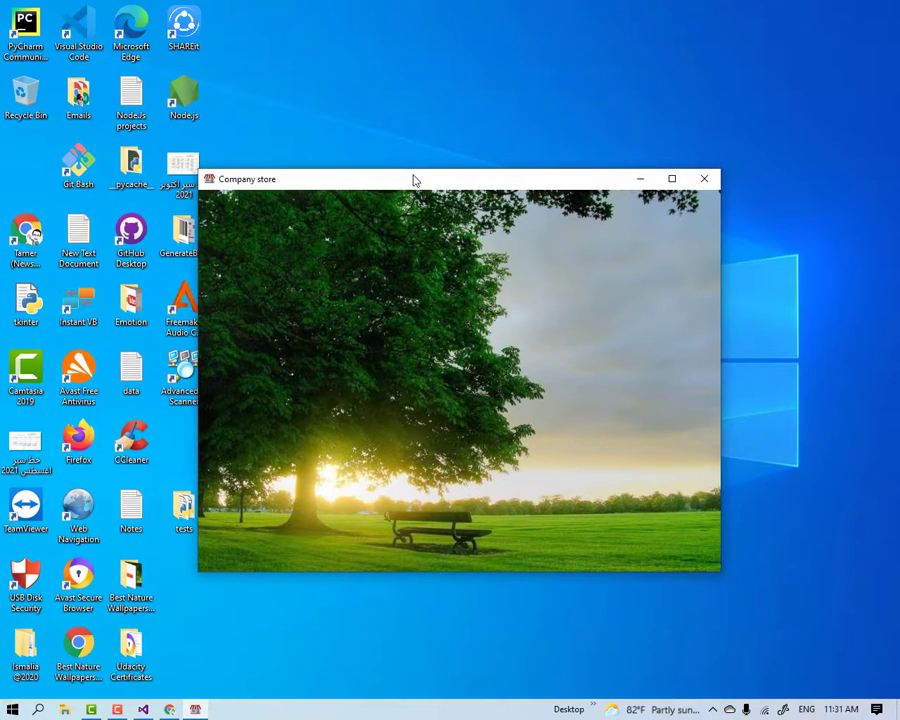
left_click(704, 179)
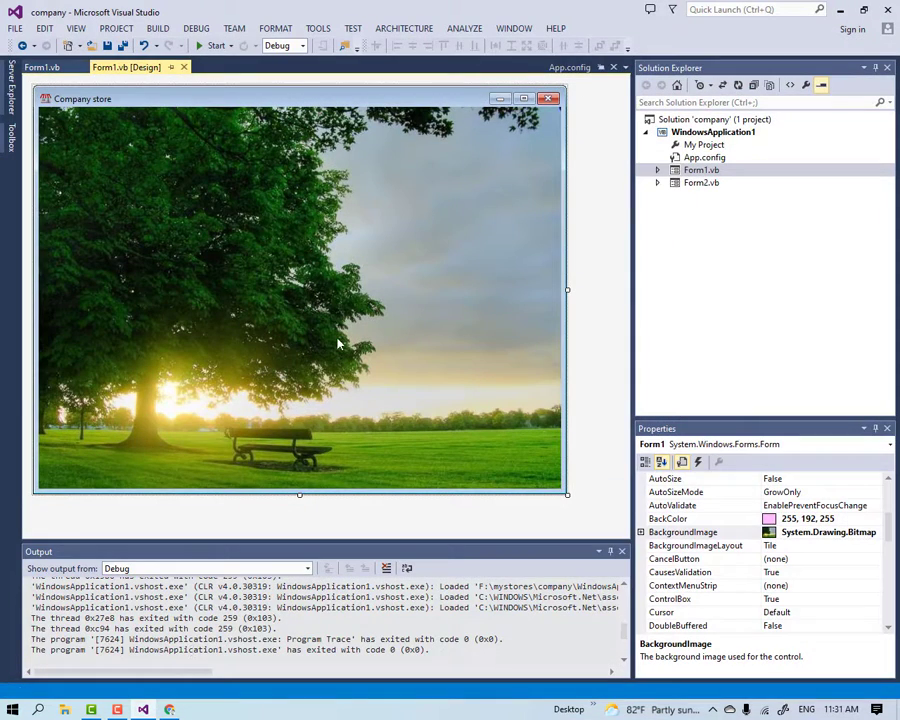
- Remove the background image from Form1
left_click(802, 533)
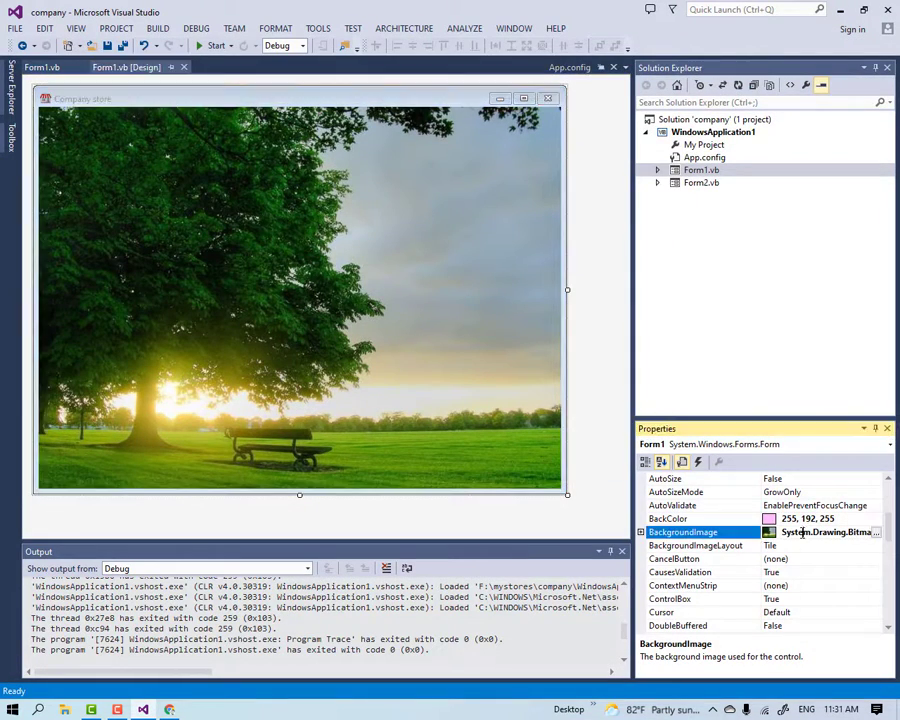
left_click(802, 533)
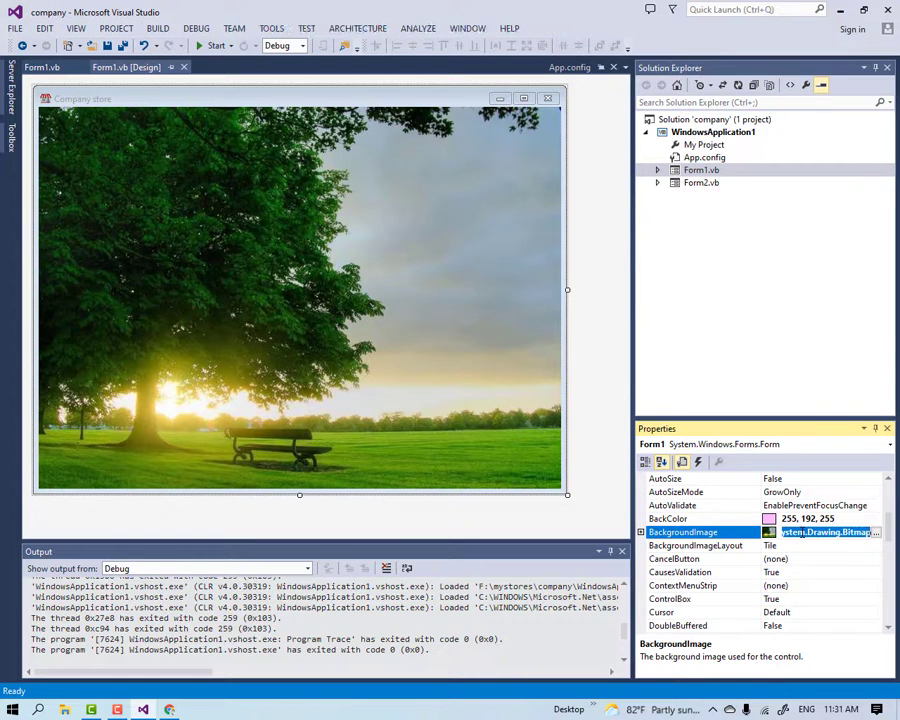
key("Delete")
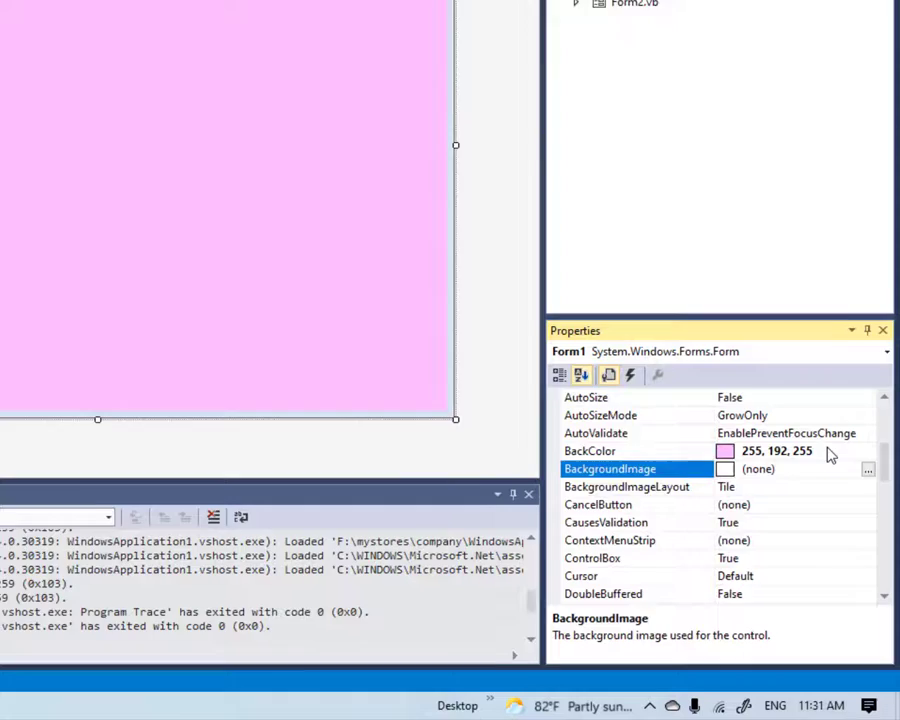
- Set Form1's BackColor to the system color Control
left_click(862, 521)
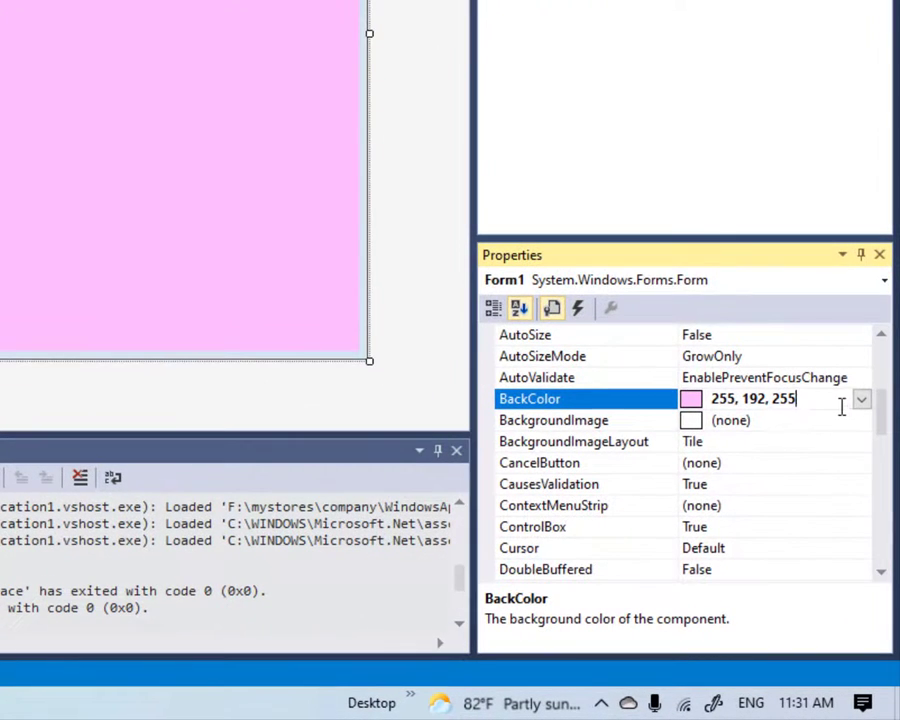
left_click(861, 401)
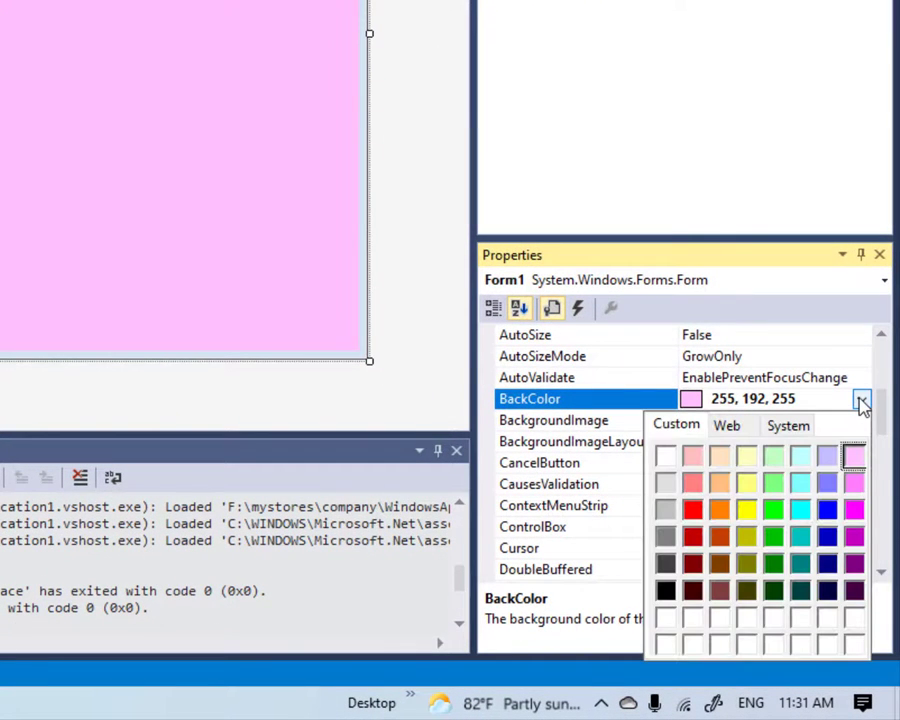
left_click(788, 425)
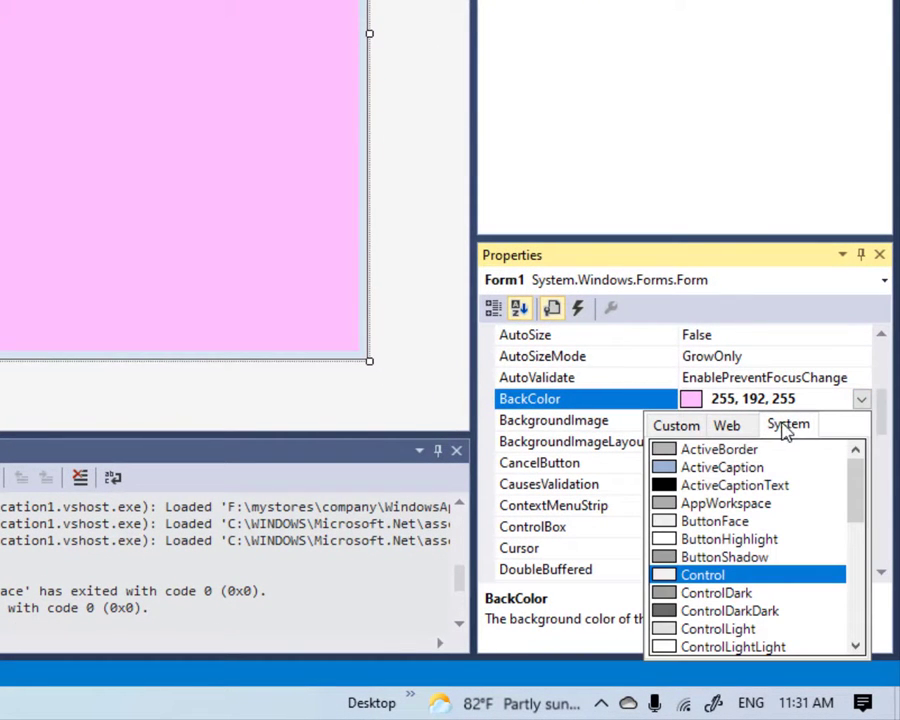
left_click(703, 578)
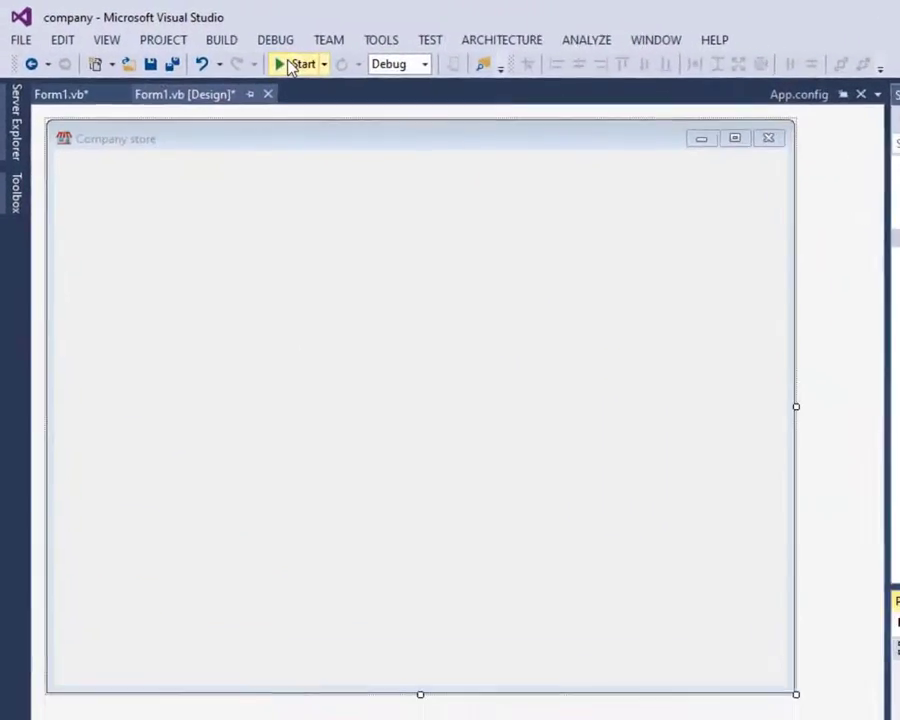
- Run the project to check the plain form against the desktop, and close the form
left_click(213, 45)
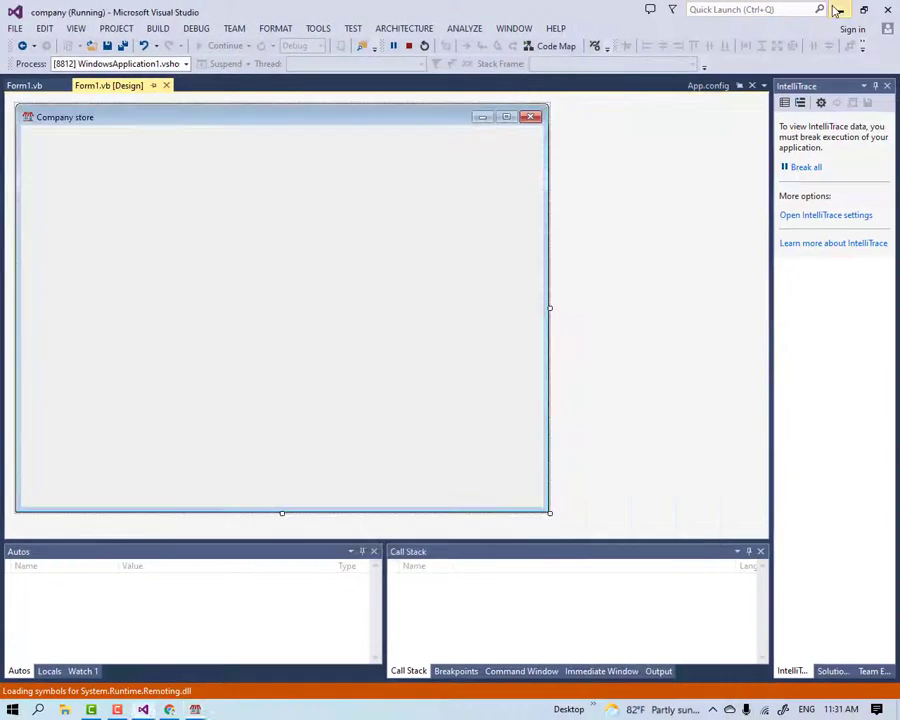
left_click(838, 8)
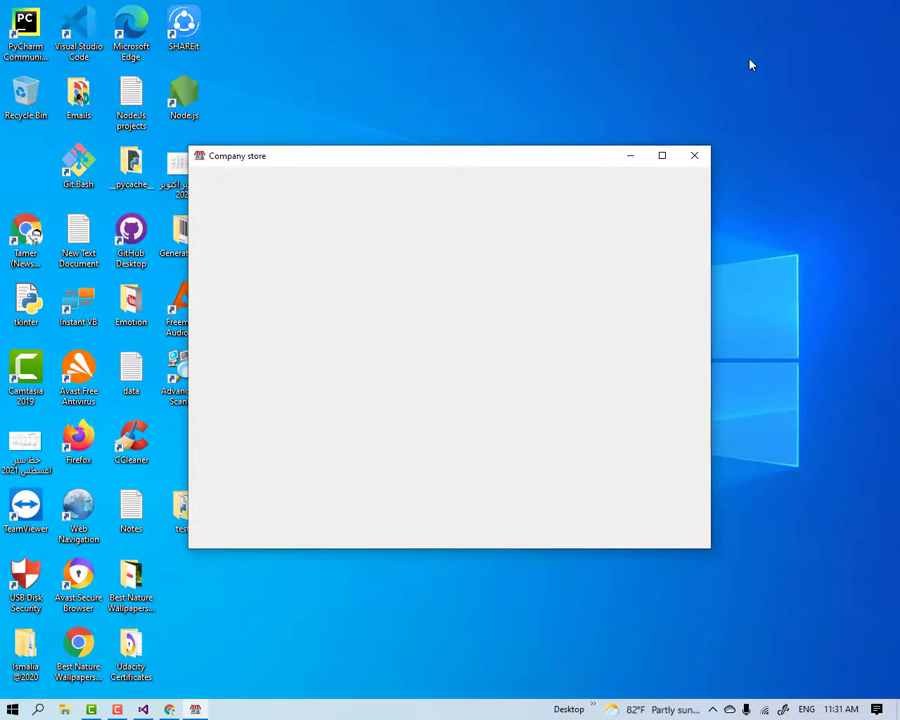
left_click(692, 157)
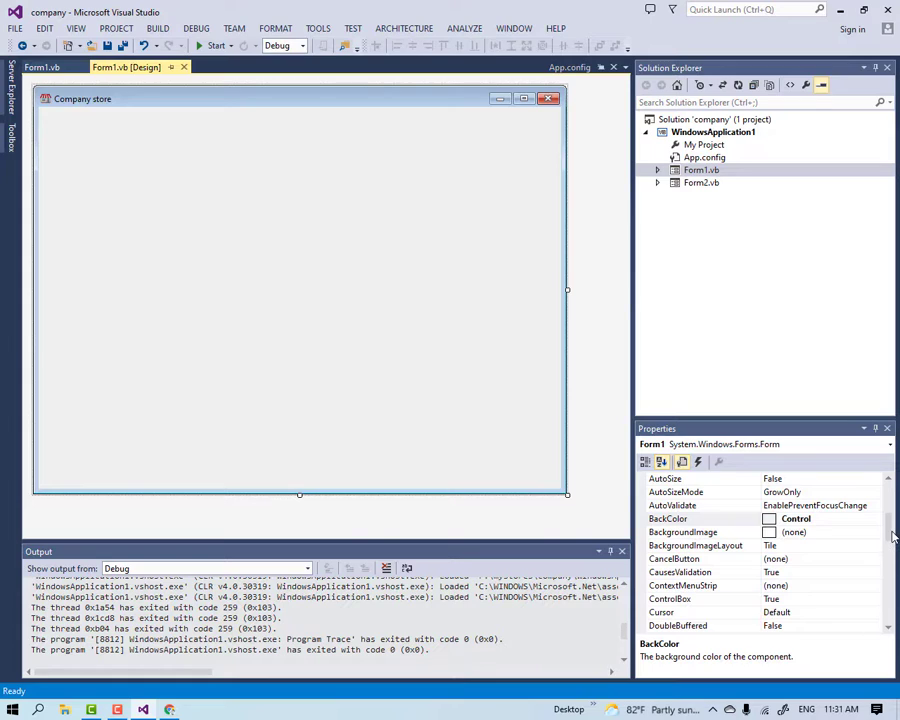
mouse_move(893, 537)
left_mouse_down()
mouse_move(890, 510)
mouse_move(888, 527)
left_mouse_up()
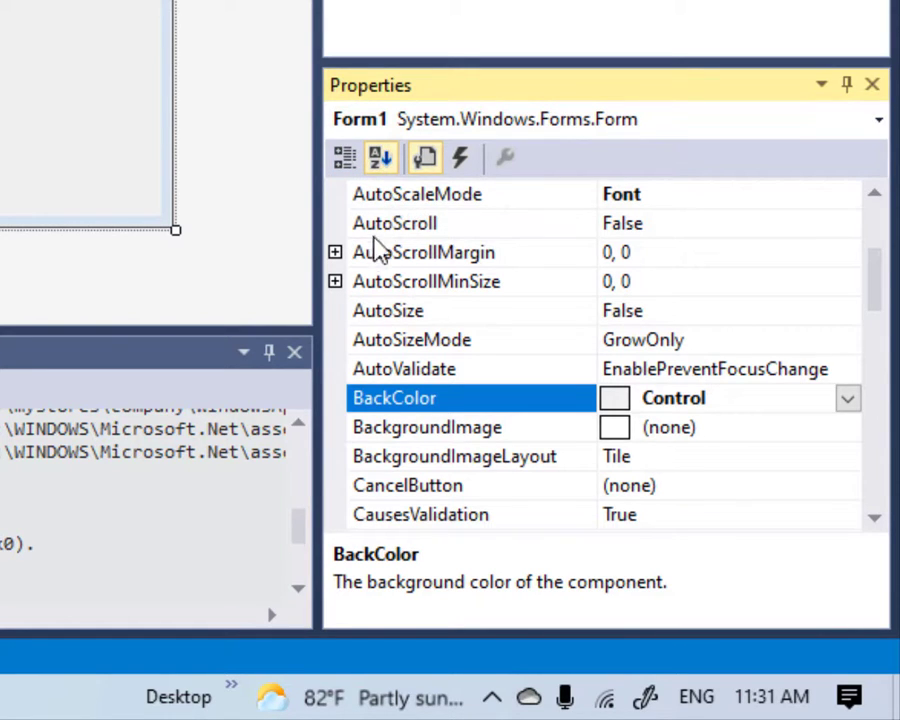
scroll(377, 253, "down", 1)
scroll(380, 262, "down", 1)
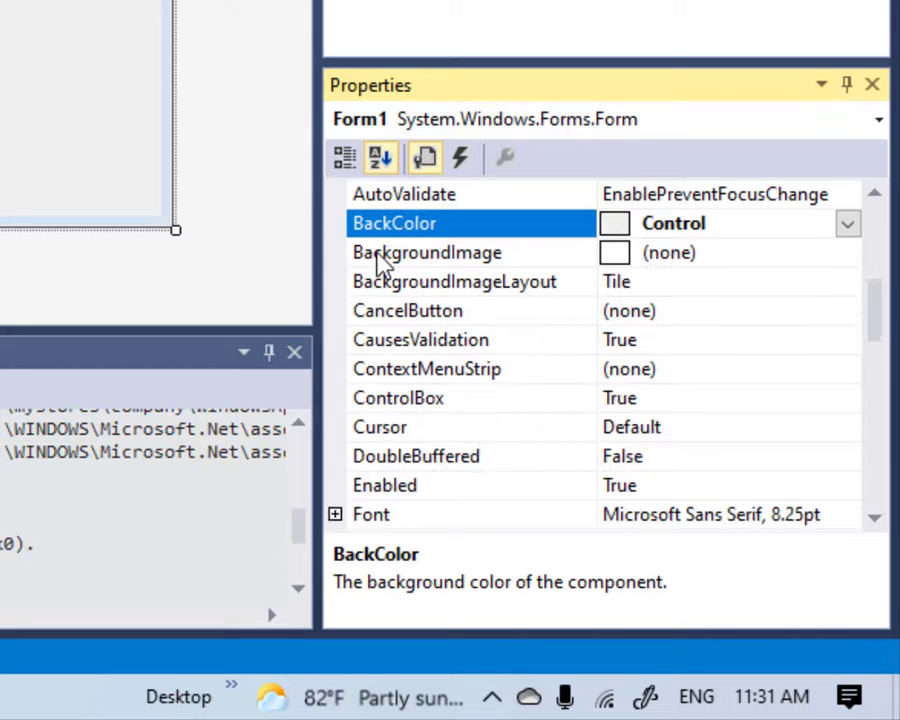
- Look through Form1's alphabetical property list from the background properties back up to its beginning
scroll(380, 262, "down", 1)
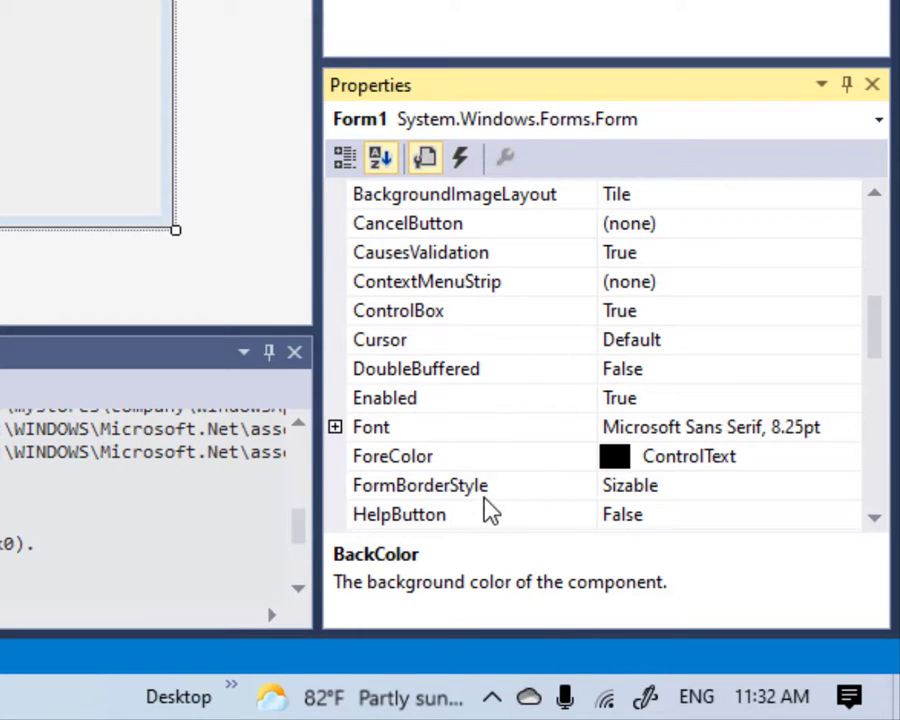
left_click(872, 196)
left_click(872, 196)
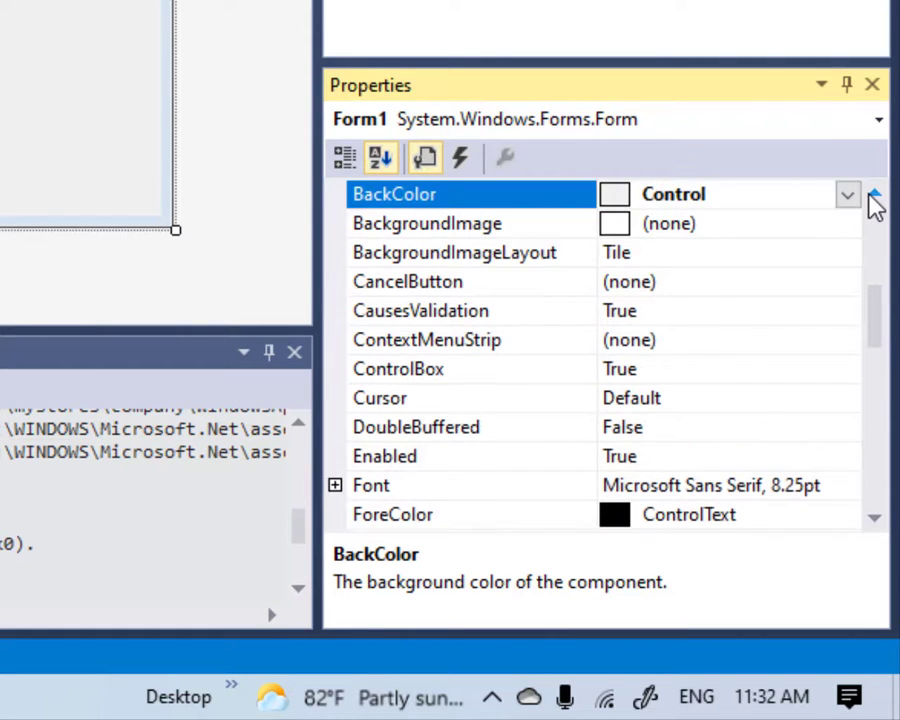
left_click(872, 196)
left_click(872, 196)
left_click(873, 196)
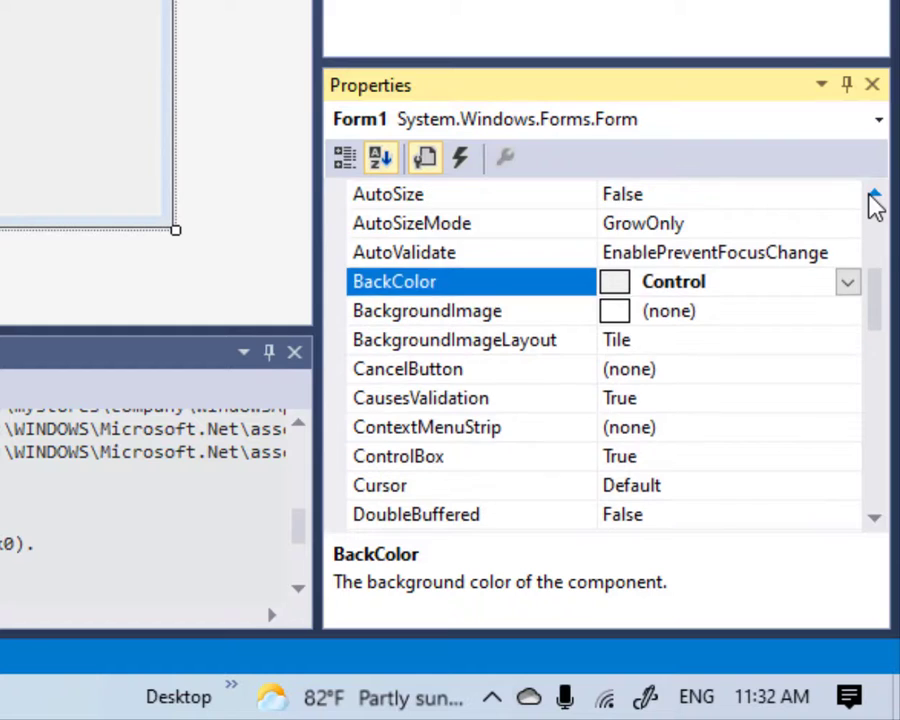
left_click(873, 196)
left_click(873, 196)
left_click(873, 196)
left_click(873, 196)
left_click(873, 196)
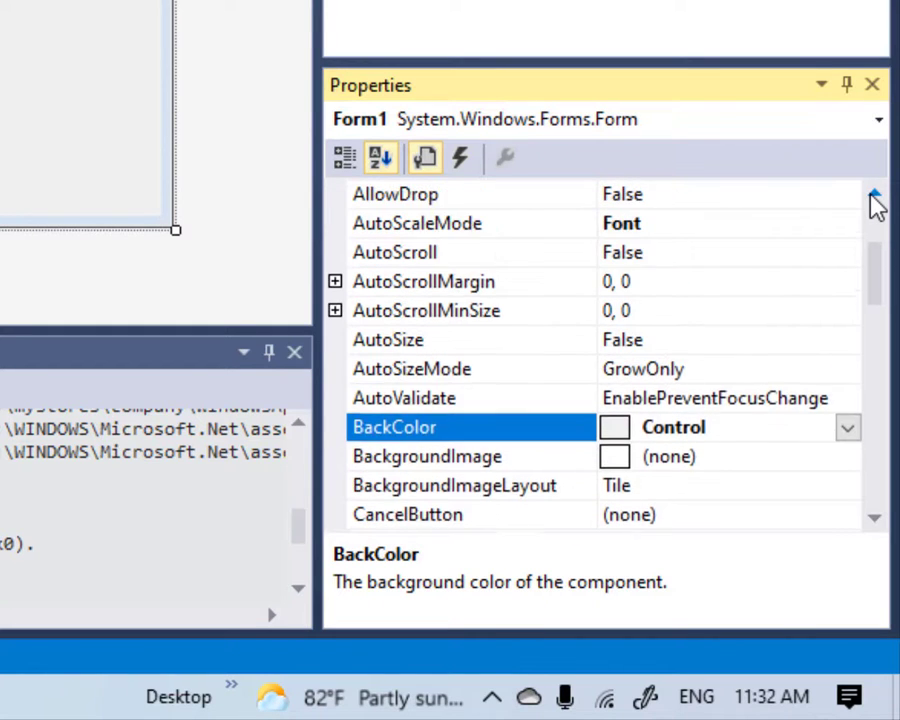
left_click(873, 196)
left_click(873, 196)
left_click(873, 196)
left_click(873, 196)
left_click(873, 196)
left_click(873, 196)
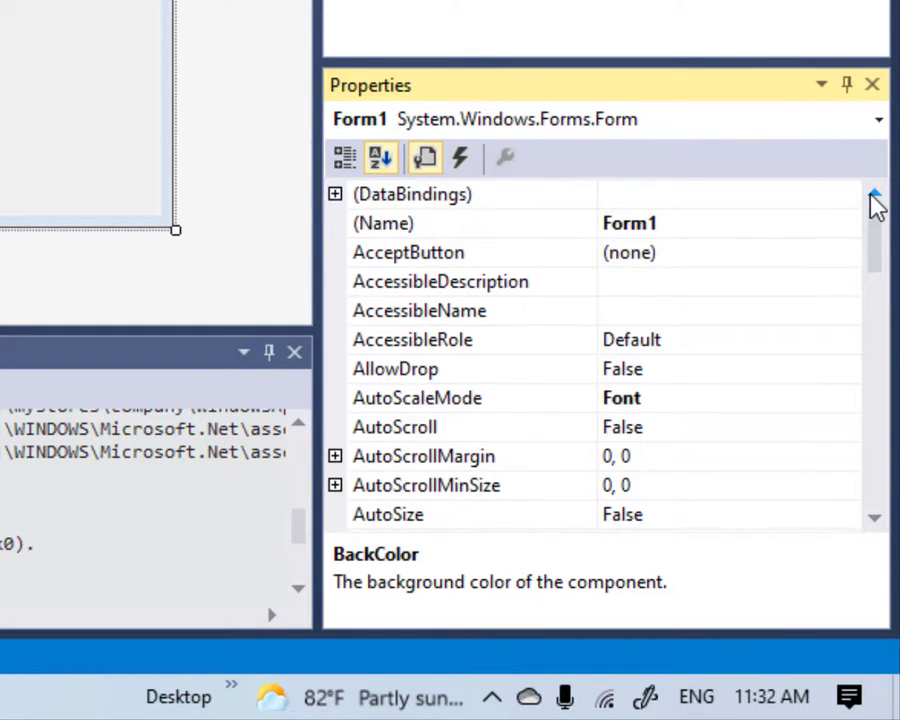
- Set Form1's Opacity to 50%
left_click(874, 518)
left_click(874, 518)
left_click(874, 518)
left_click(874, 518)
left_click(874, 518)
left_click(874, 518)
left_click(874, 518)
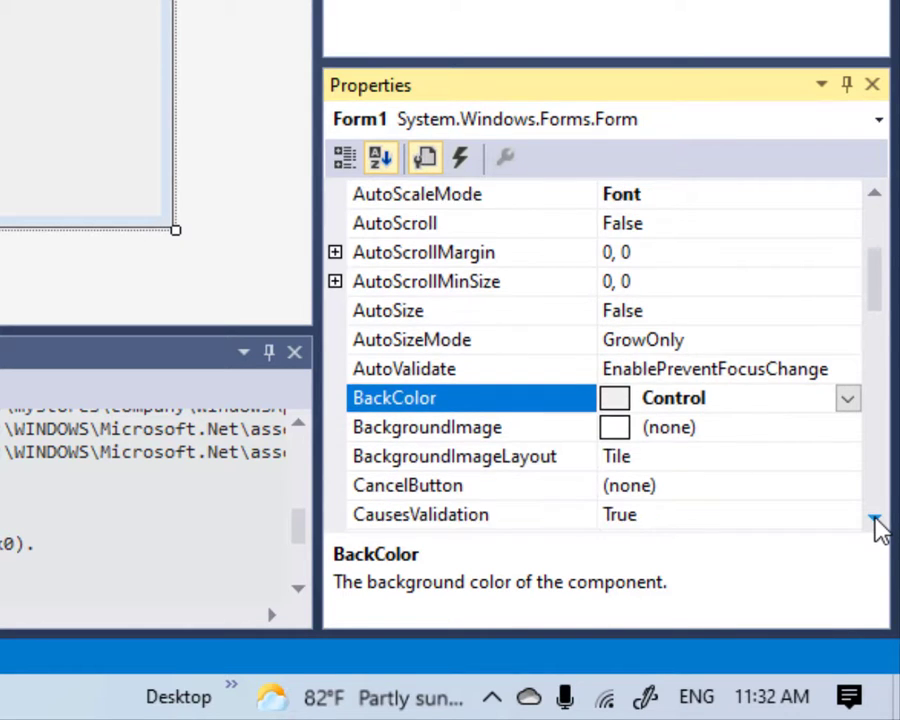
left_click(874, 518)
left_click(874, 518)
left_click(874, 518)
left_click(874, 518)
left_click(874, 518)
left_click(874, 518)
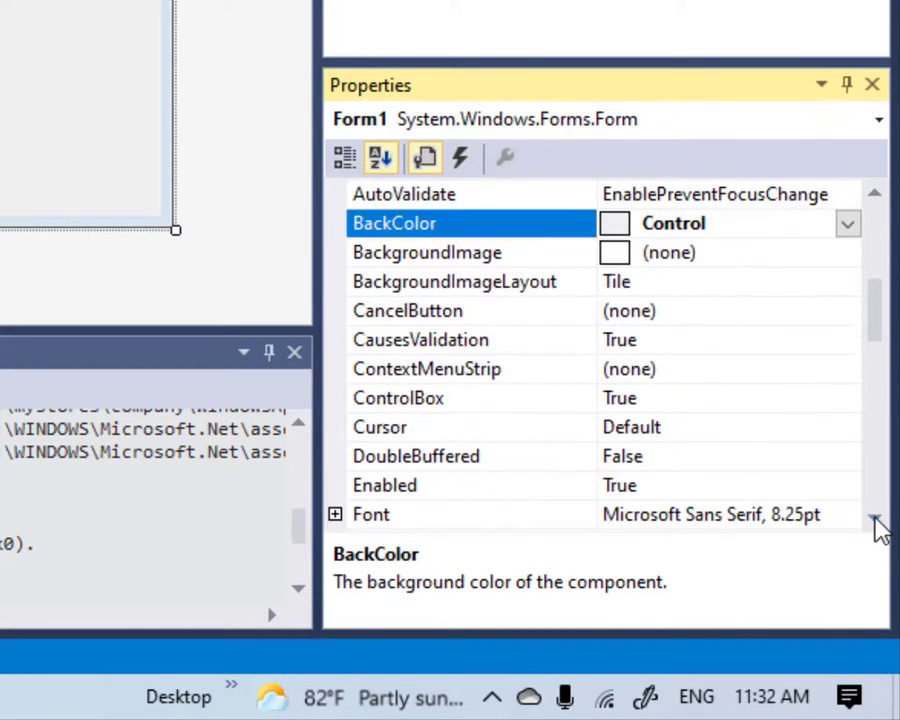
left_click(874, 518)
left_click(874, 518)
left_click(874, 518)
left_click(874, 518)
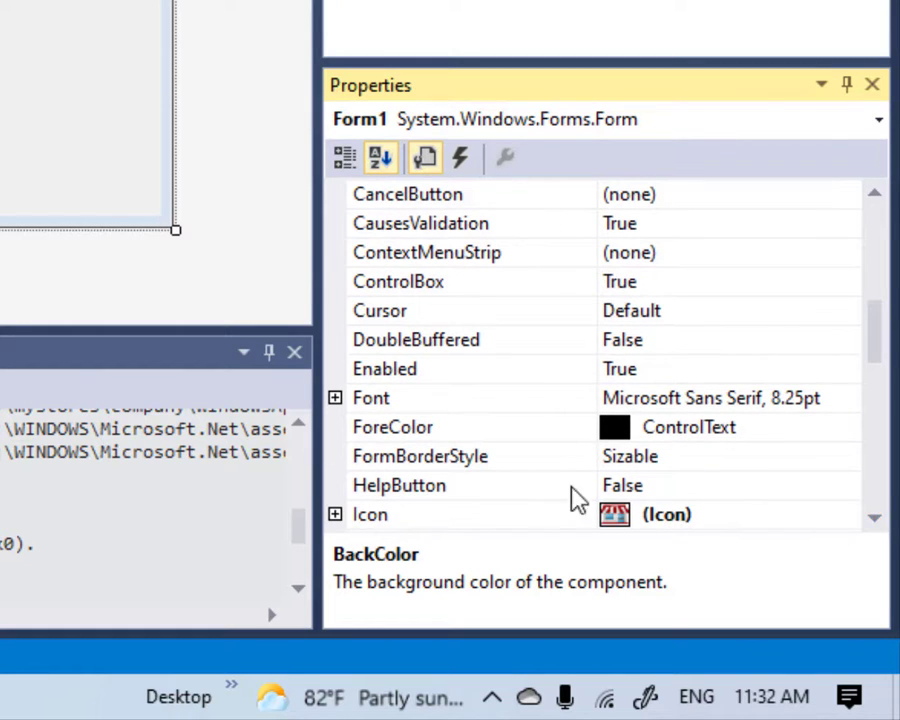
left_click(873, 522)
left_click(873, 522)
left_click(873, 522)
left_click(873, 522)
left_click(873, 522)
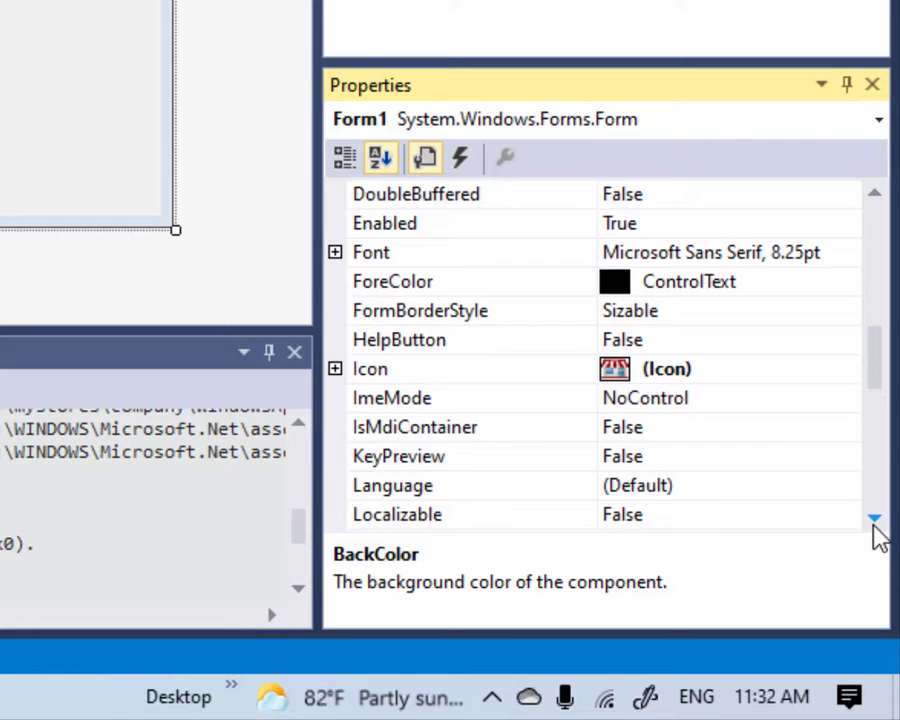
left_click(874, 519)
left_click(874, 519)
left_click(874, 519)
left_click(874, 519)
left_click(874, 519)
left_click(874, 519)
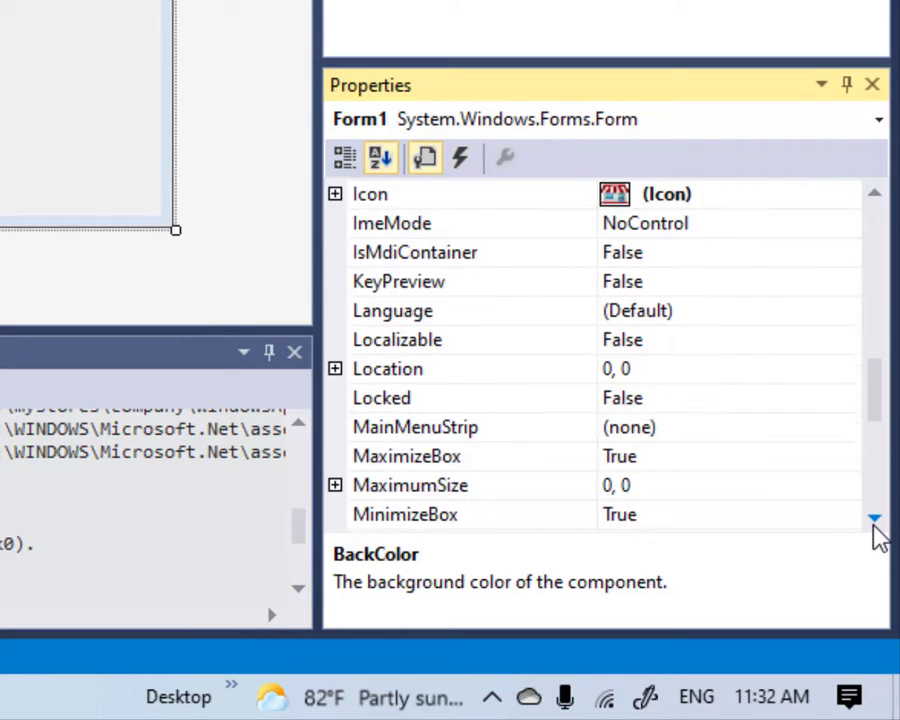
left_click(874, 519)
left_click(874, 519)
left_click(874, 519)
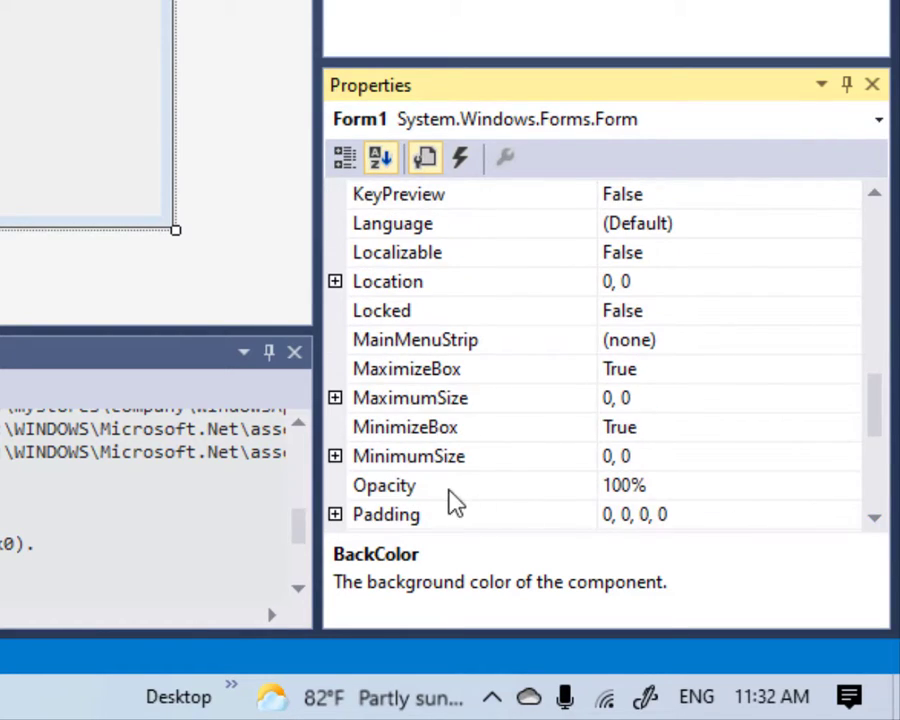
left_click(630, 492)
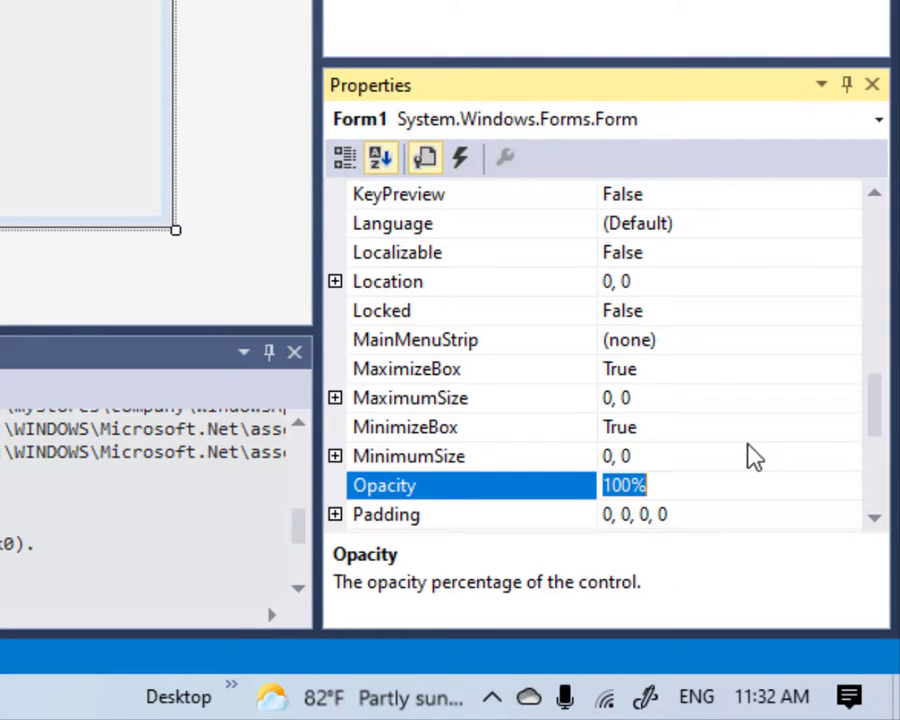
type("50")
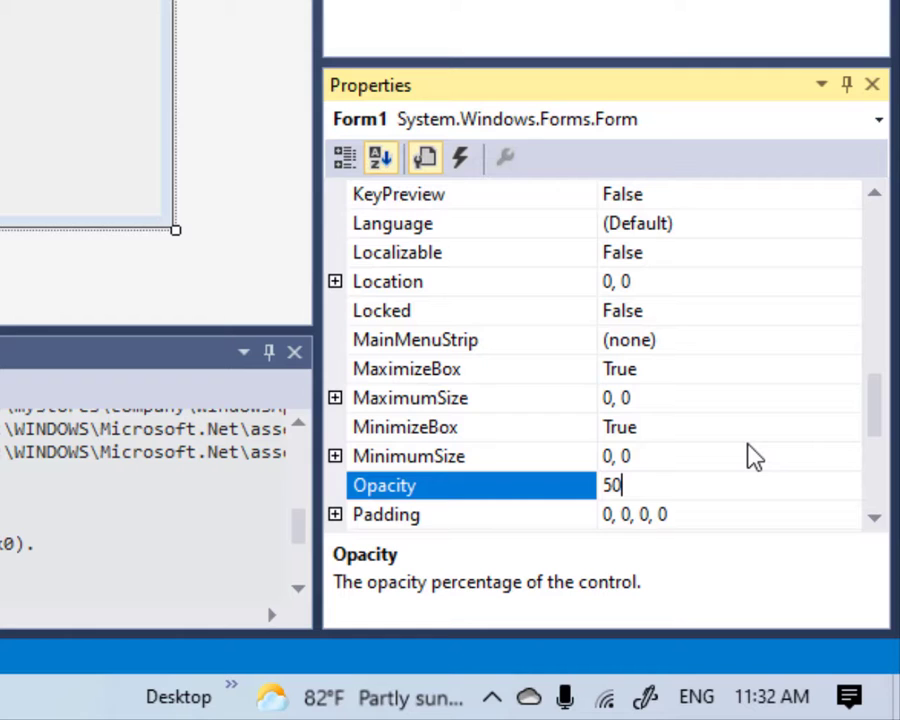
key("Return")
- Run the project, move the semi-transparent Company store form over the desktop icons to check its transparency, and close it
key("F5")
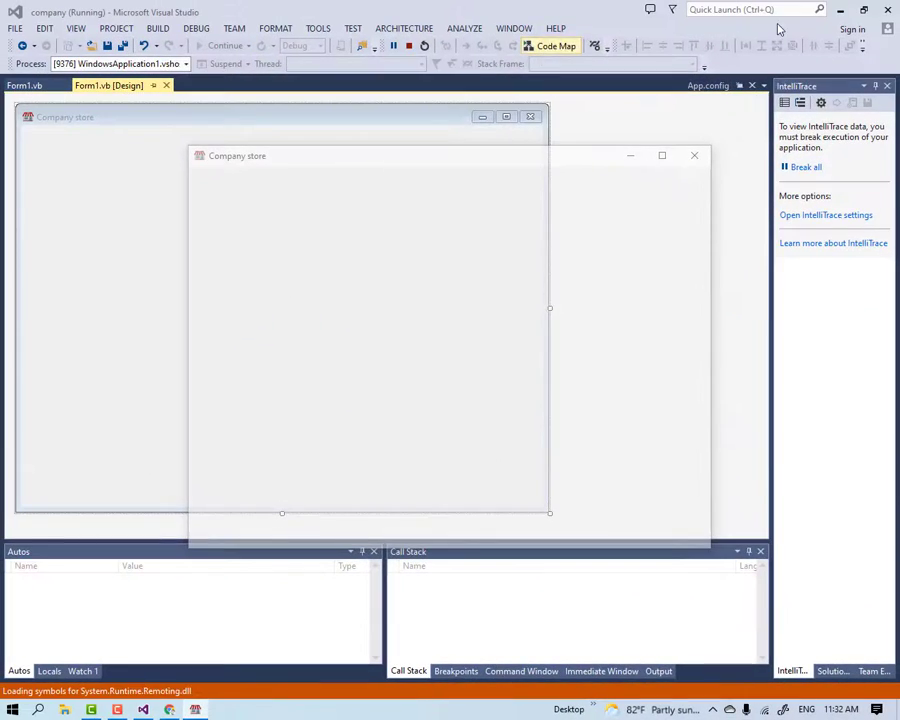
left_click(840, 9)
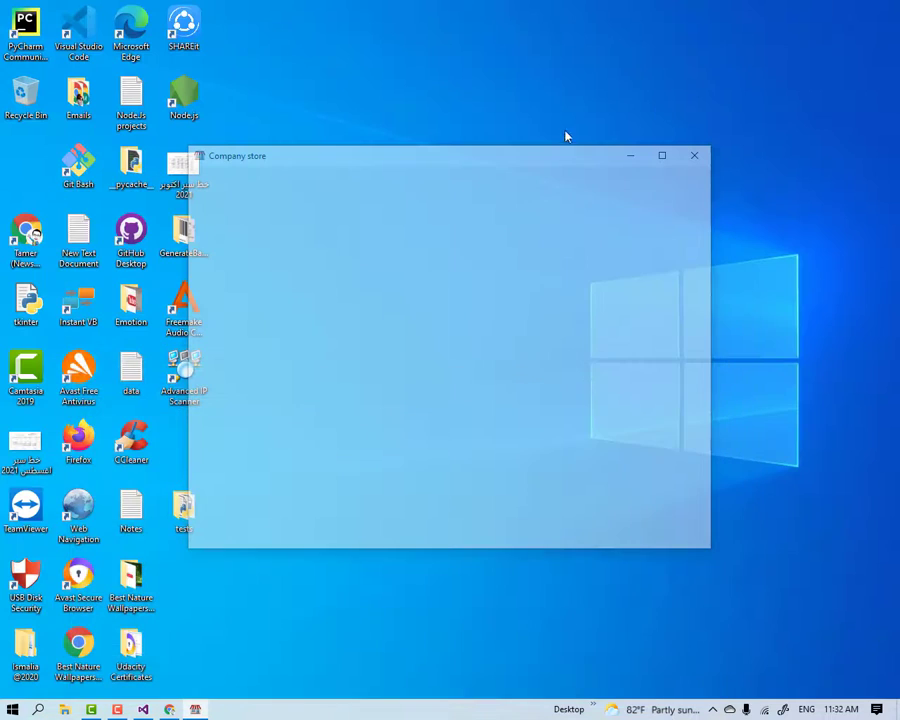
left_click_drag(493, 159, 458, 121)
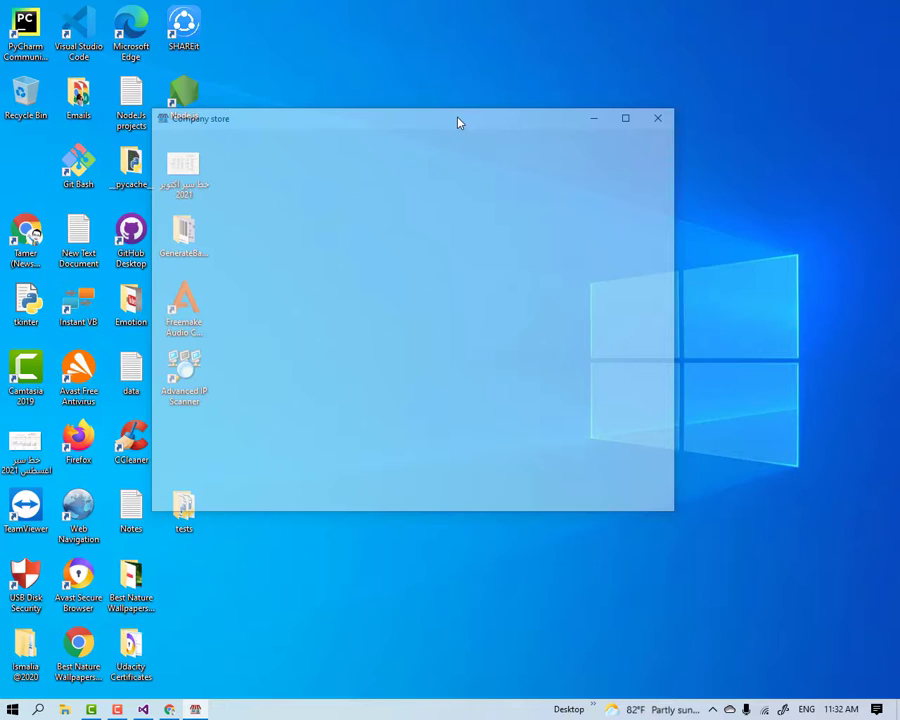
left_click(669, 120)
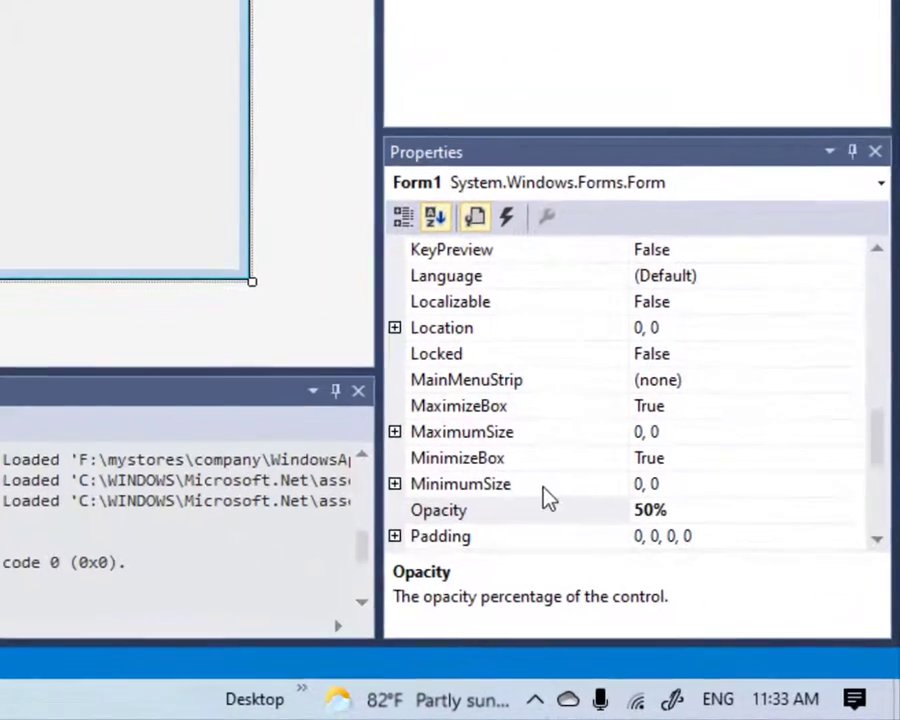
- Set Form1's Opacity to 0%
left_click(648, 505)
left_click(648, 506)
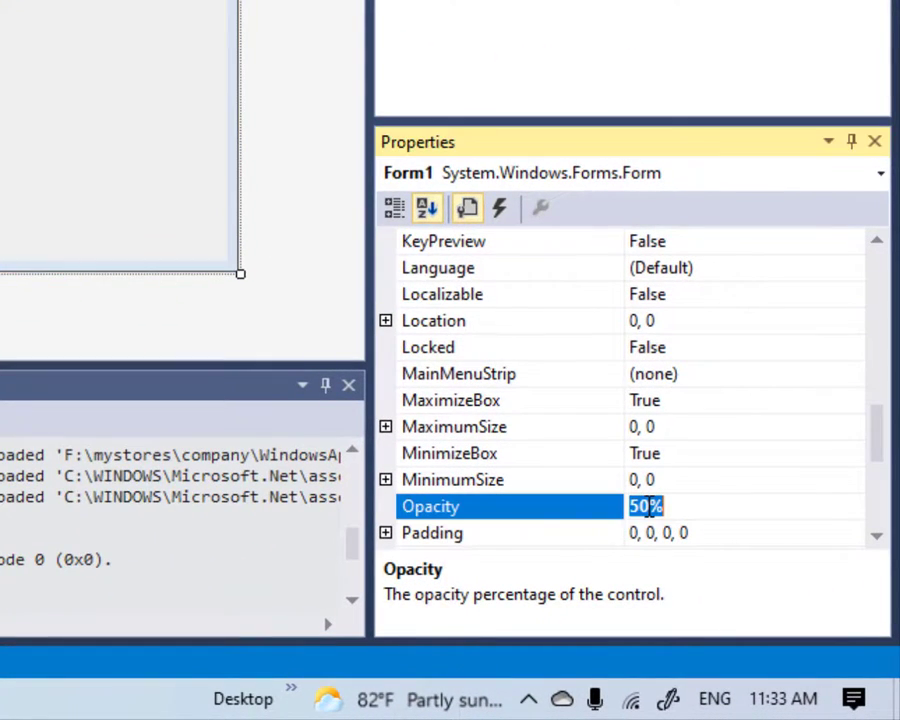
type("0")
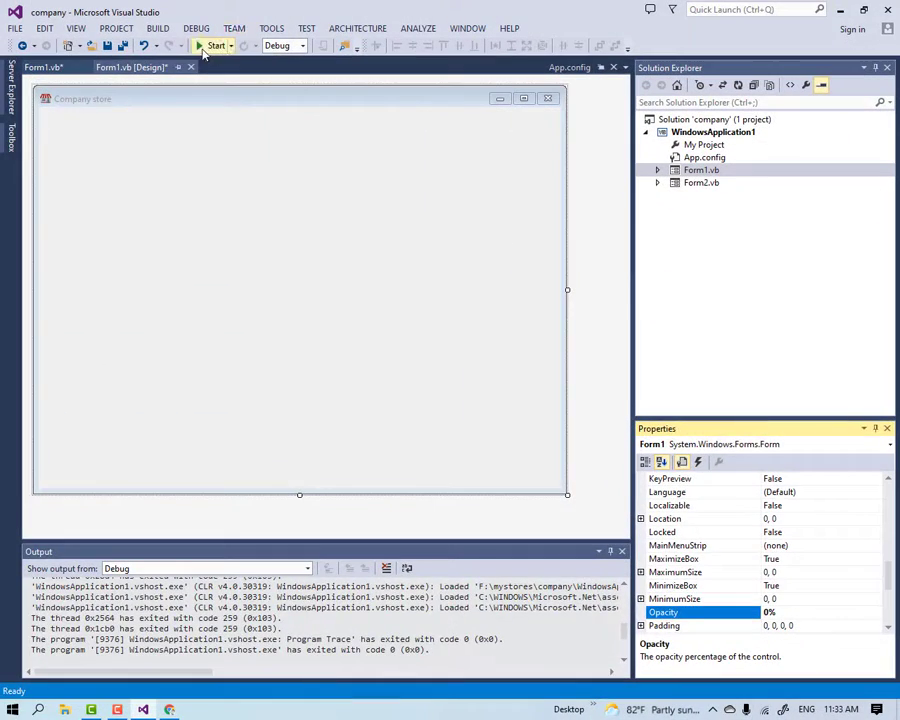
- Run the project, check the fully transparent form against the desktop and taskbar, and stop debugging from Visual Studio
left_click(207, 46)
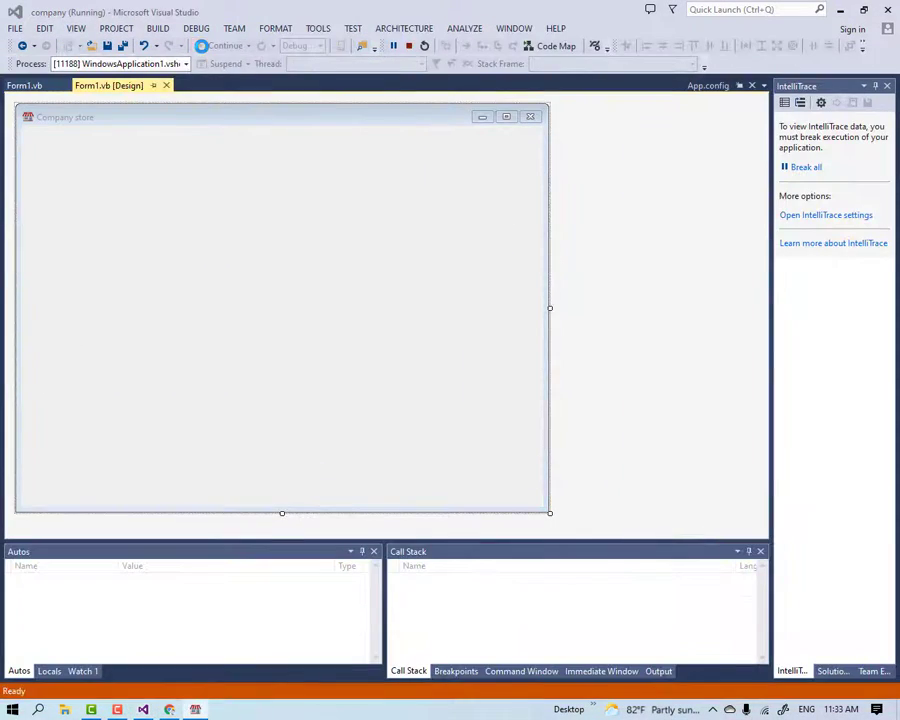
left_click(840, 9)
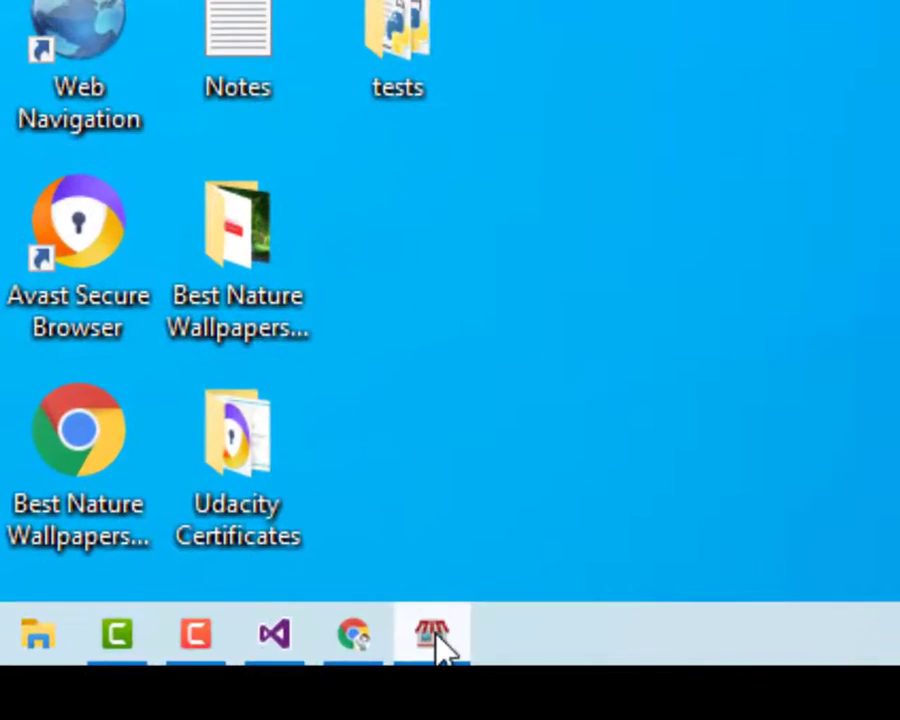
mouse_move(196, 711)
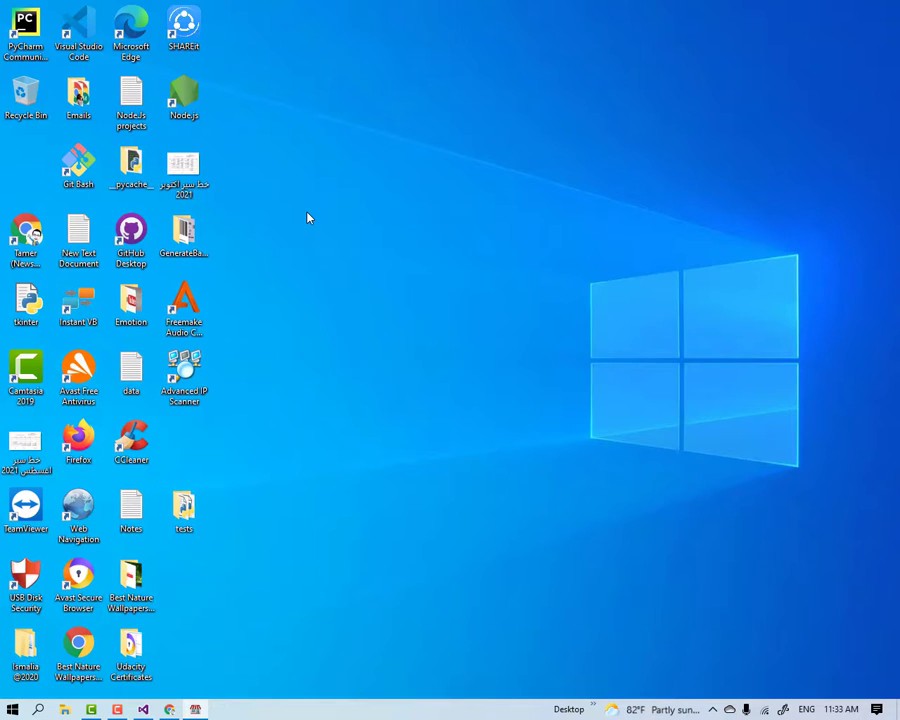
left_click(145, 710)
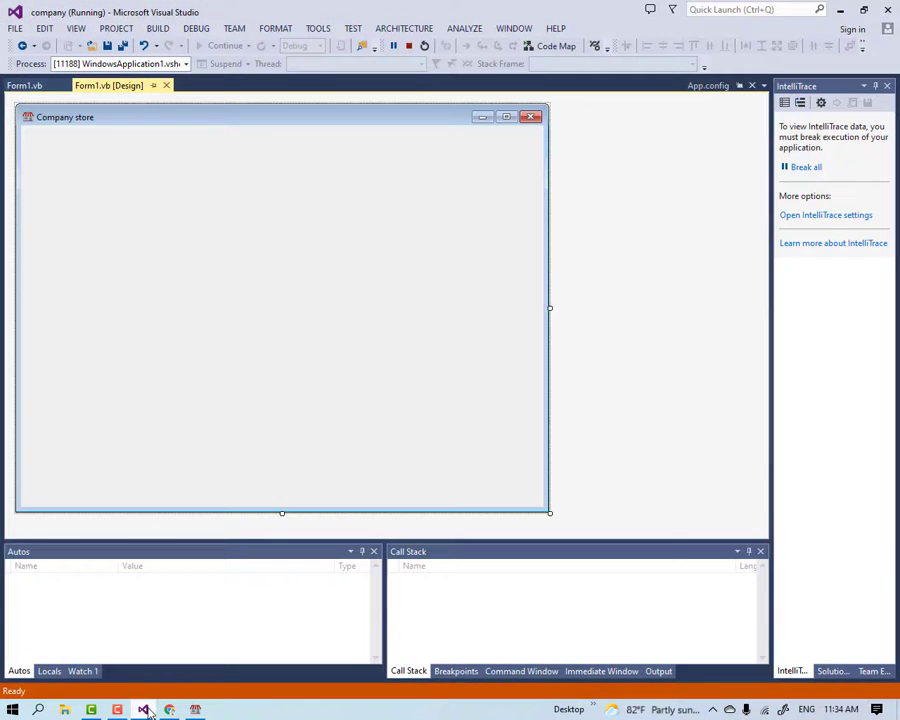
left_click(410, 46)
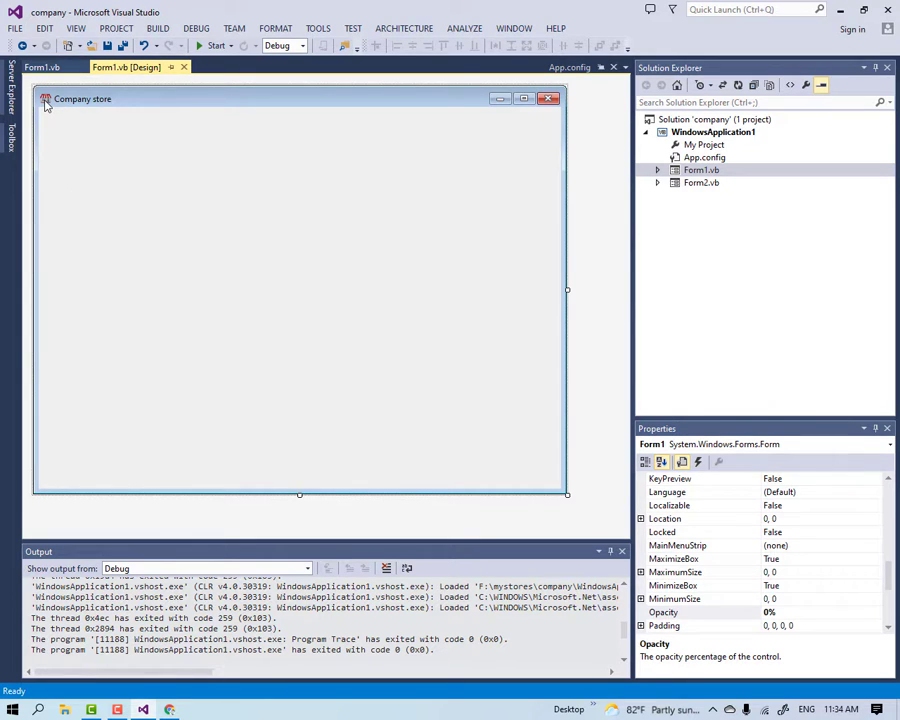
- Run the project again to examine the form's store icon on the Windows taskbar, and return to Visual Studio
left_click(212, 46)
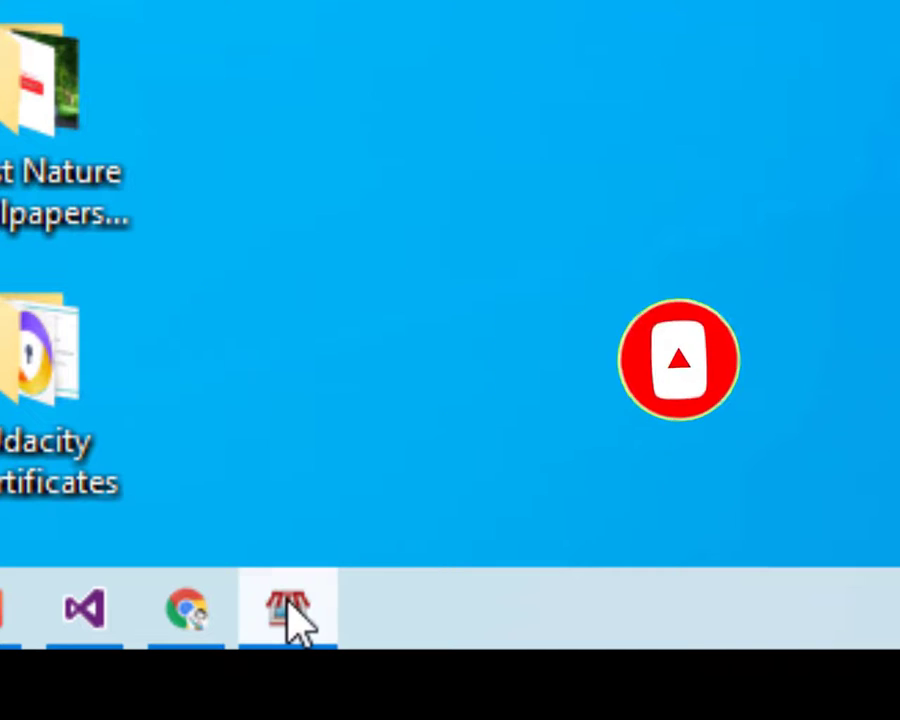
mouse_move(292, 615)
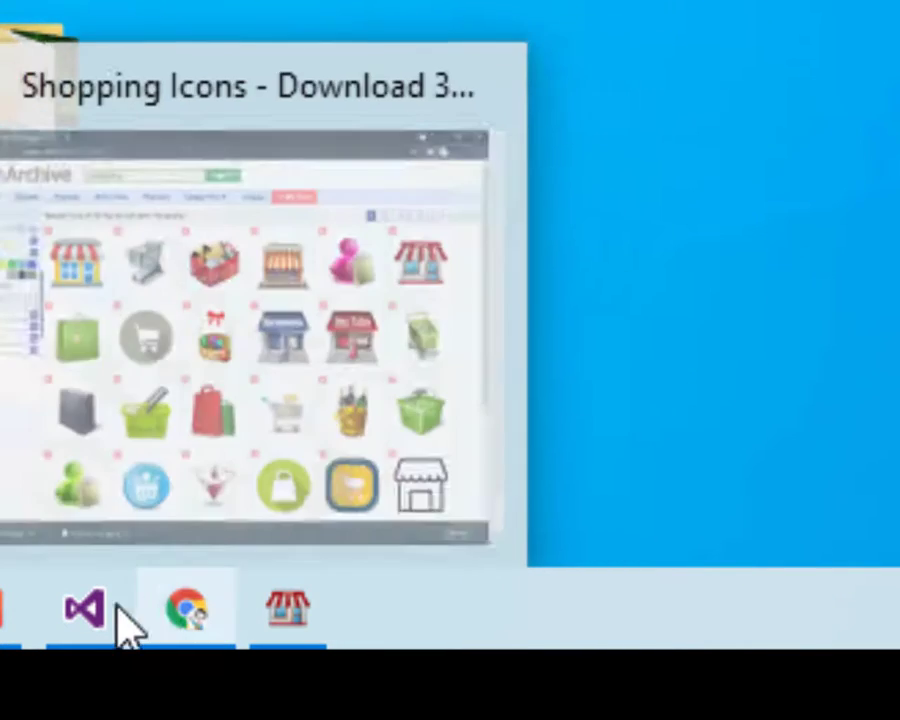
left_click(84, 612)
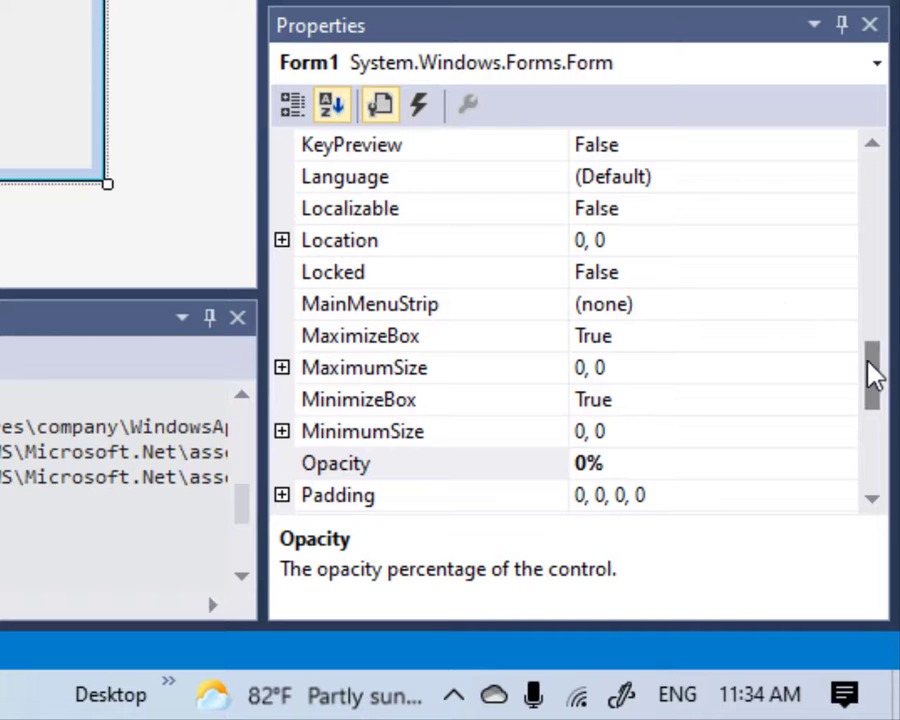
- Set Form1's ShowIcon property to False
left_click(887, 548)
left_click_drag(872, 375, 805, 398)
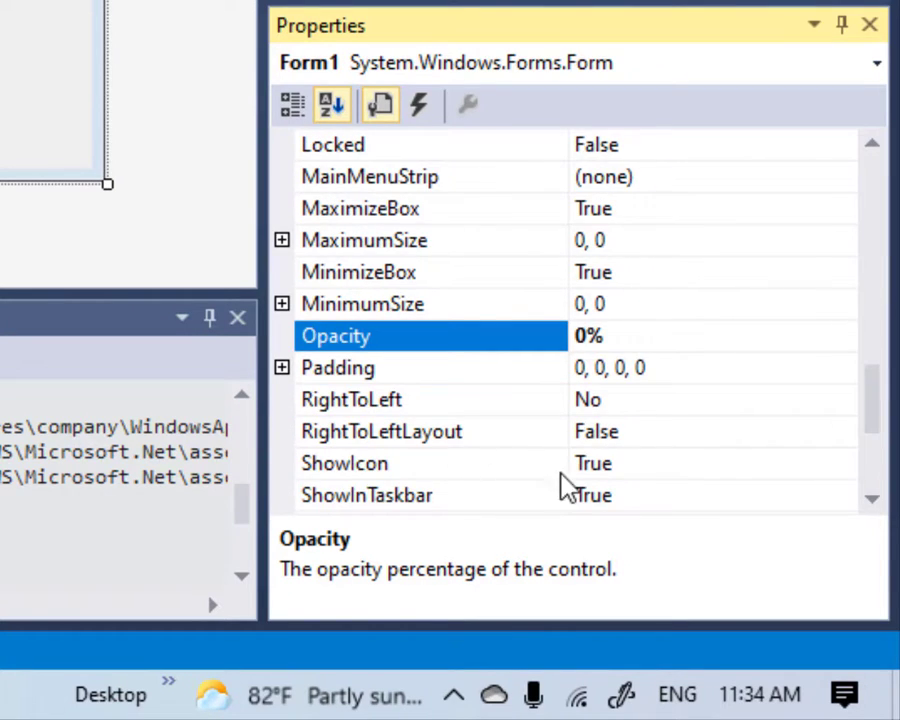
left_click(700, 466)
left_click(843, 466)
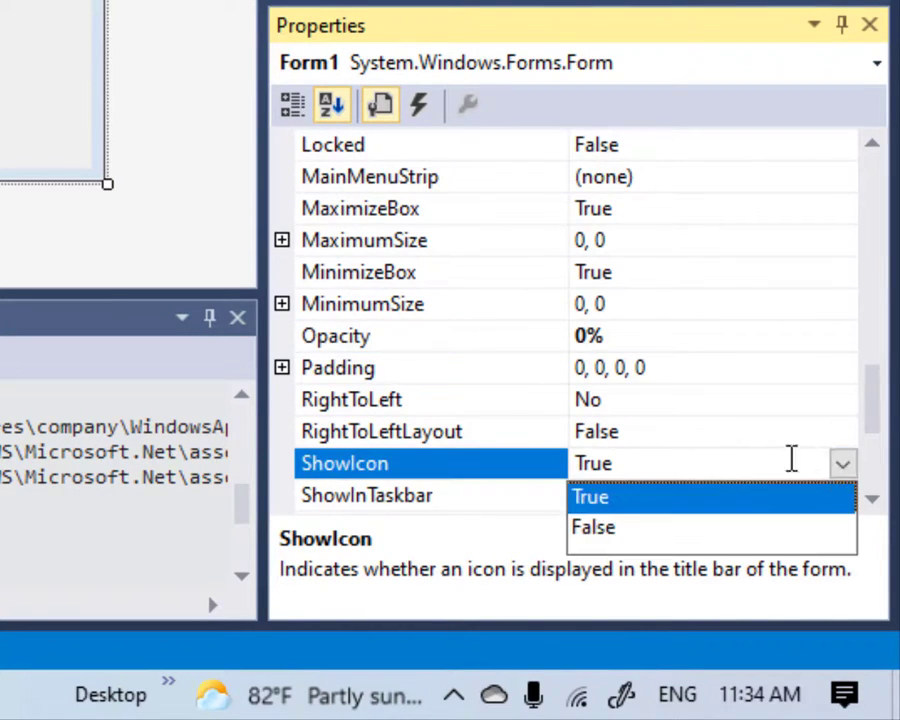
left_click(639, 528)
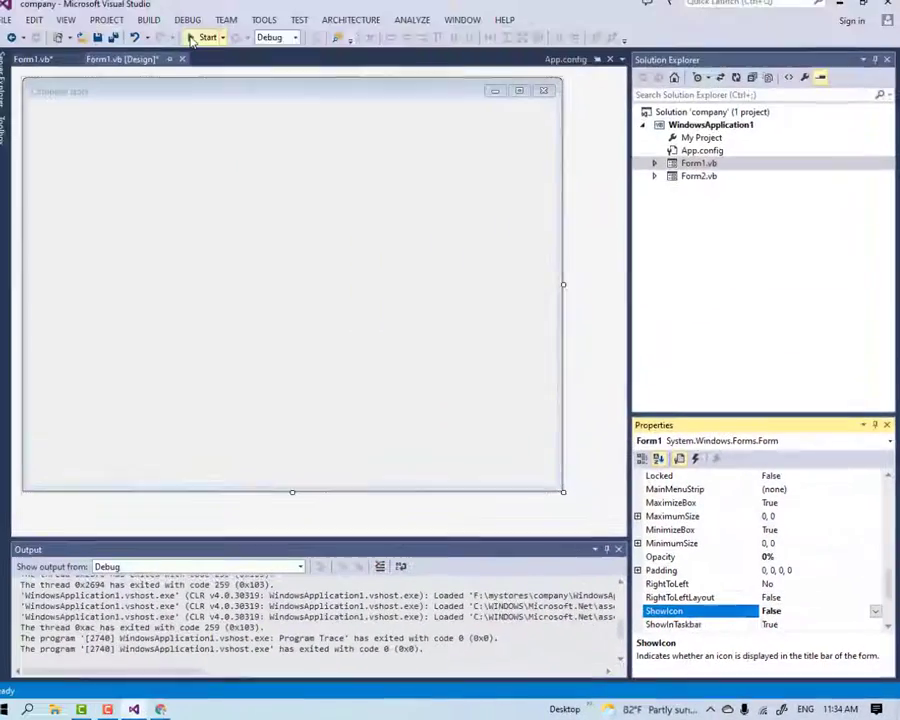
- Run the project with ShowIcon disabled, examine the form's taskbar icon from the desktop, and return to Visual Studio
left_click(206, 45)
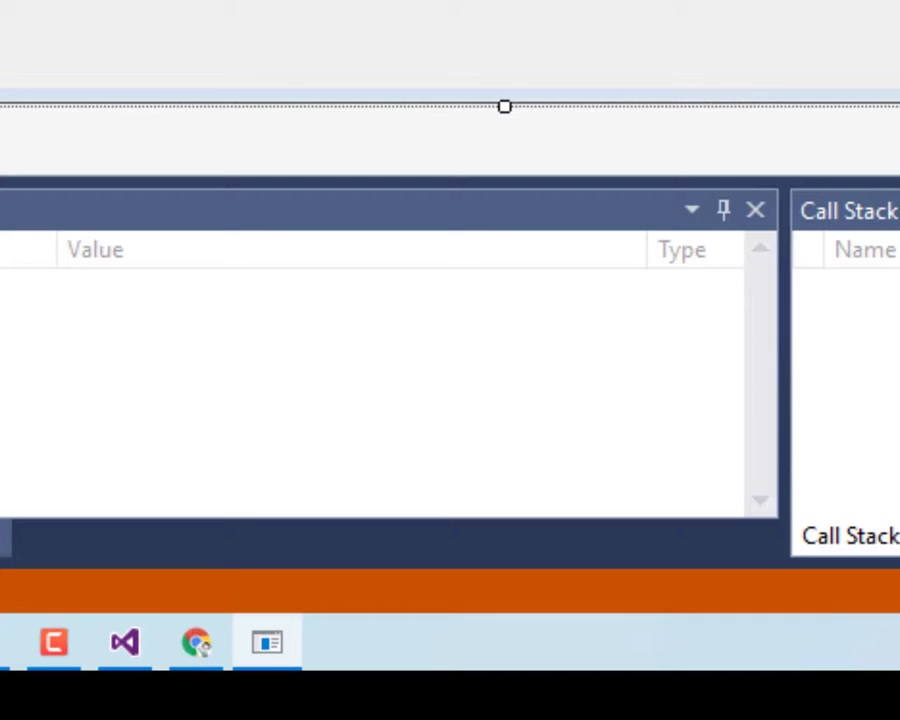
key("super+d")
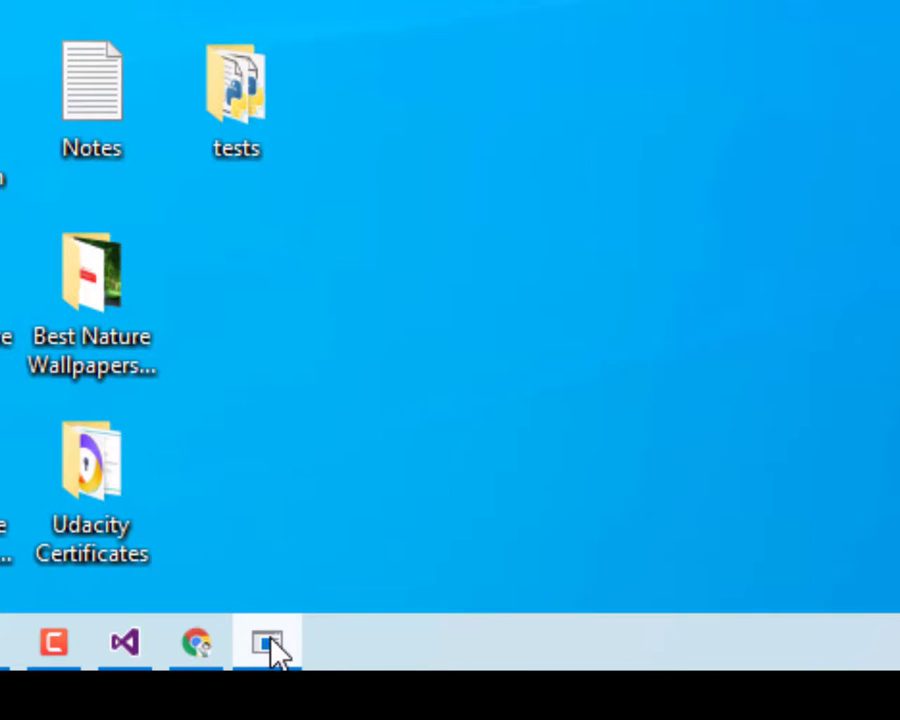
mouse_move(267, 647)
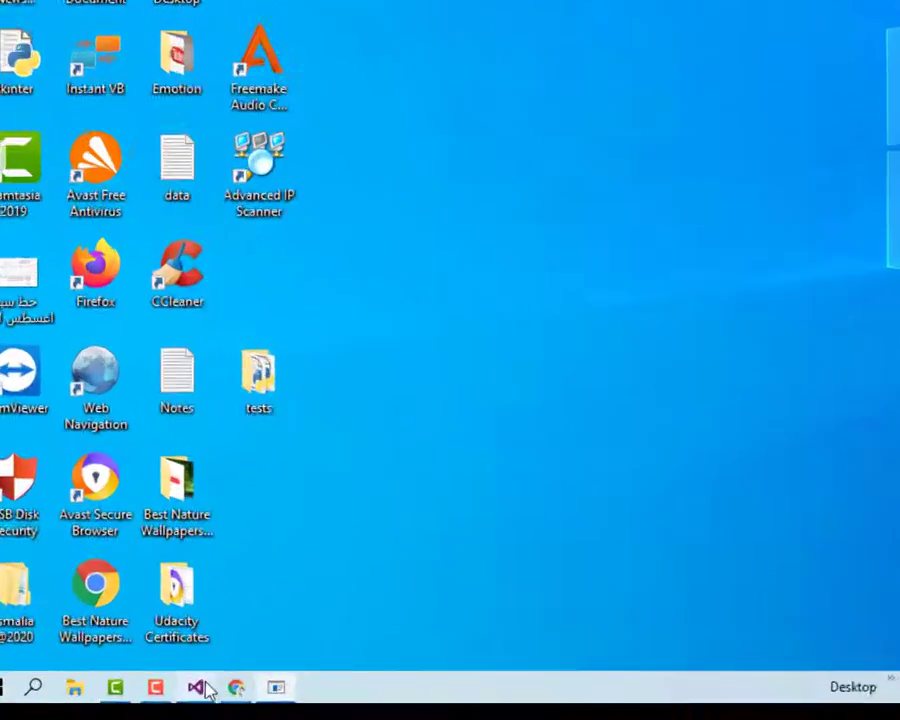
left_click(143, 710)
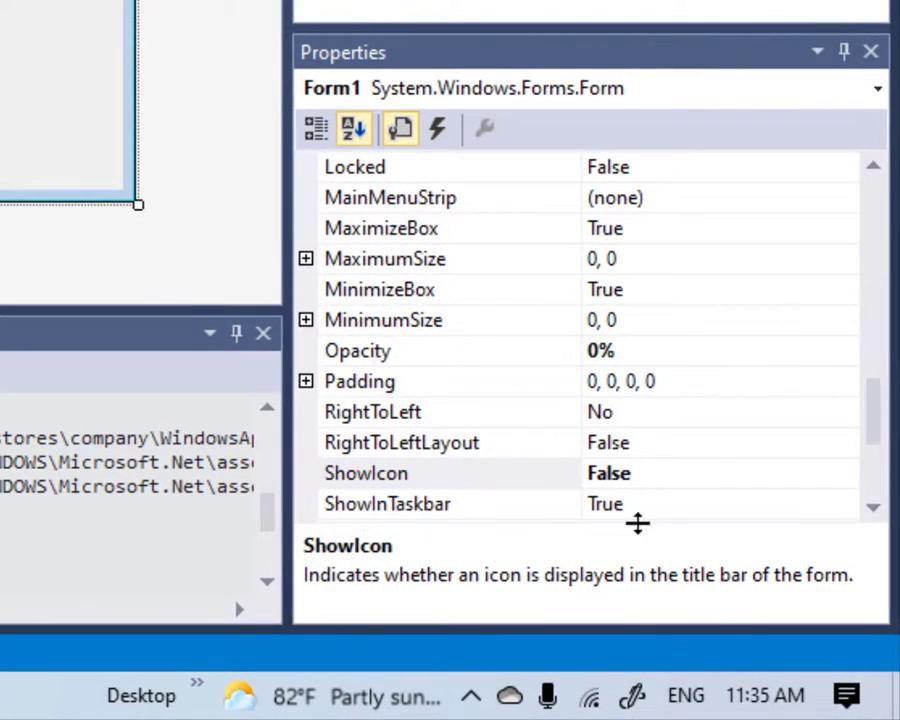
- Set Form1's ShowInTaskbar property to False
left_click(779, 506)
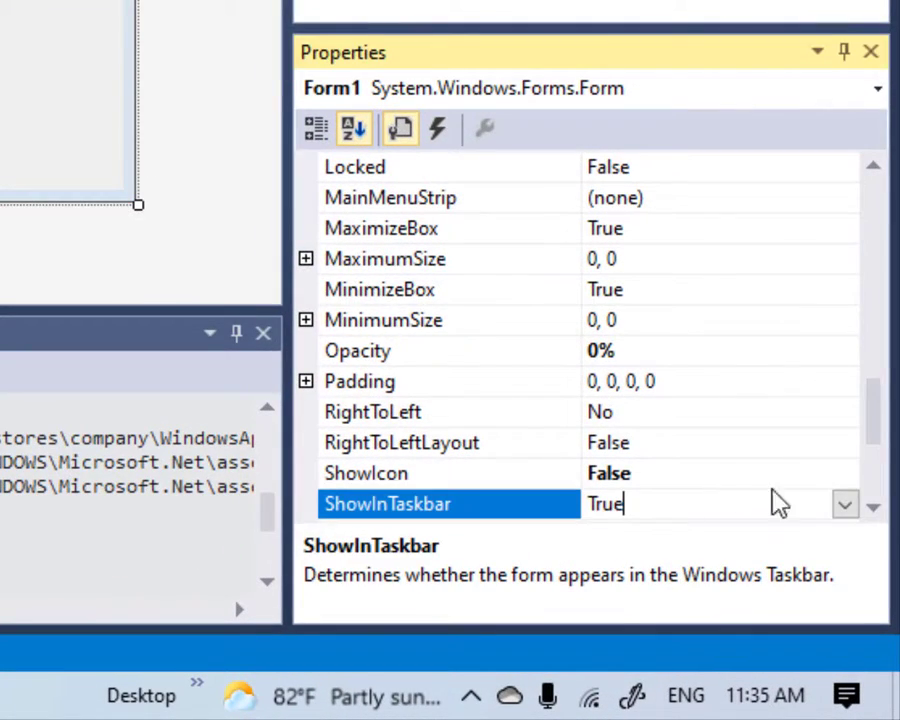
left_click(846, 506)
left_click(634, 570)
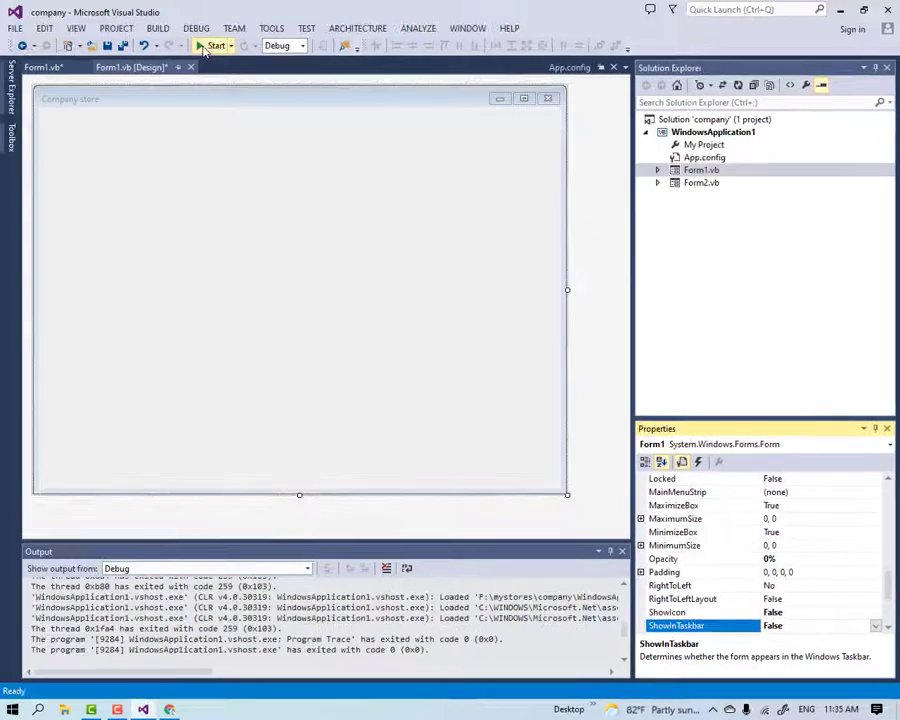
- Run the project with ShowInTaskbar disabled, check the Windows taskbar from the desktop for the form's icon, and stop debugging from Visual Studio
left_click(206, 46)
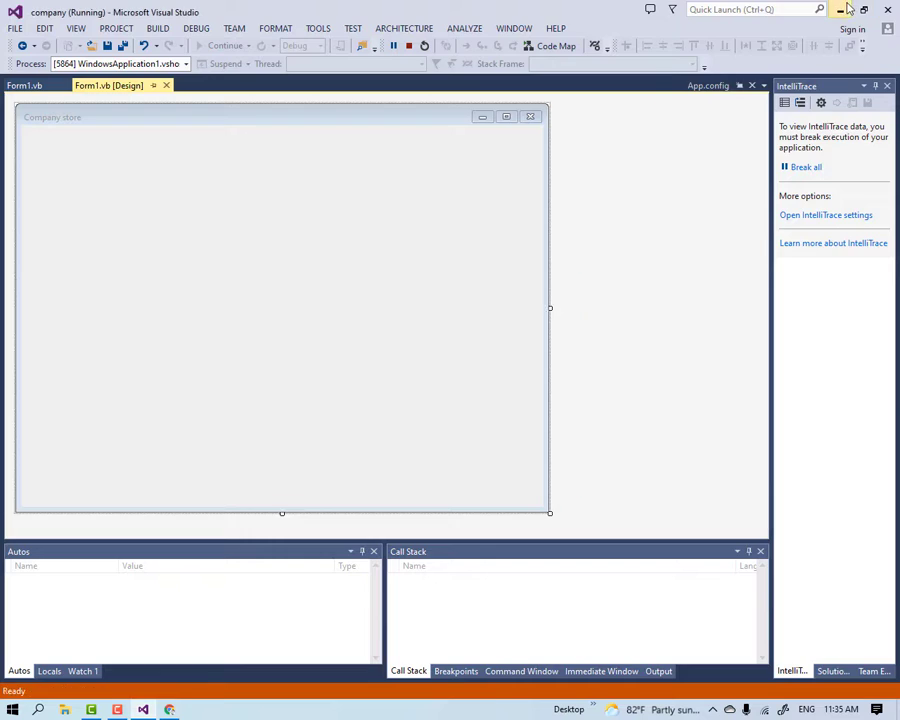
left_click(840, 10)
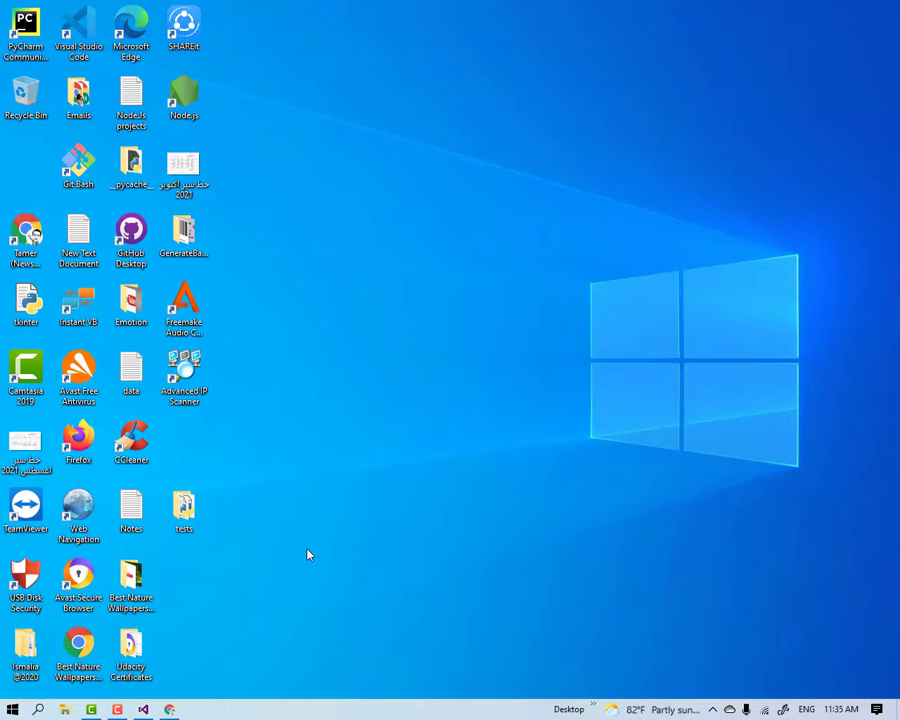
left_click(143, 709)
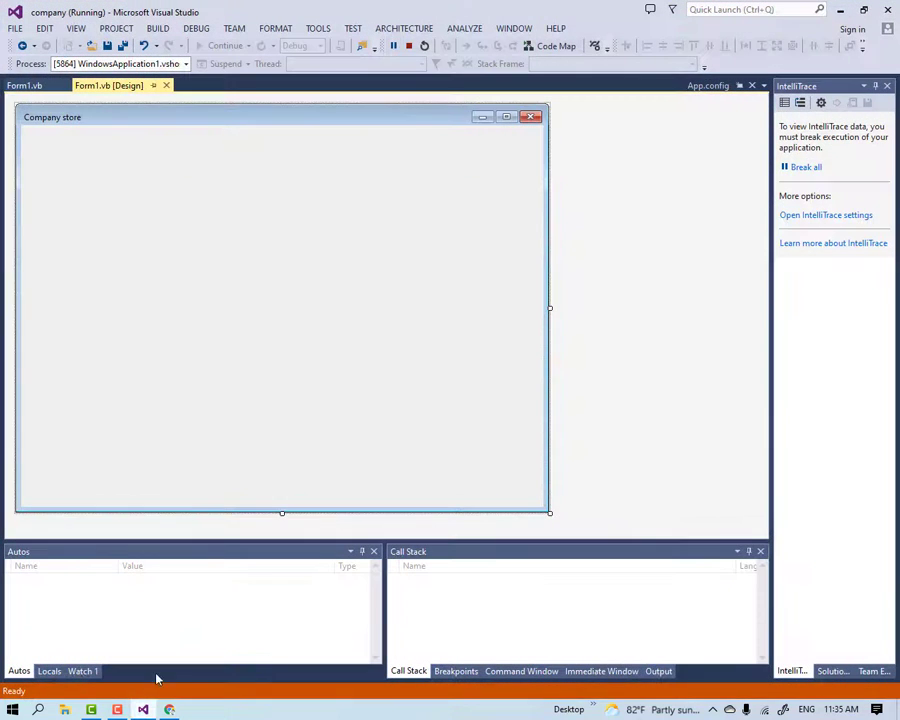
left_click(410, 47)
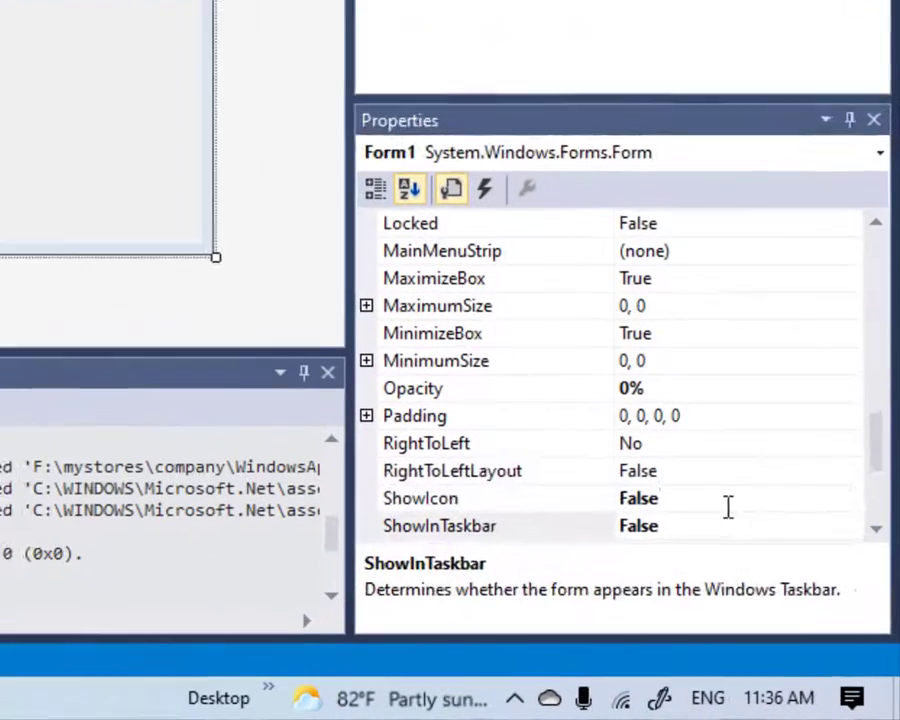
- Set both the ShowIcon and ShowInTaskbar properties of Form1 back to True
left_click(728, 507)
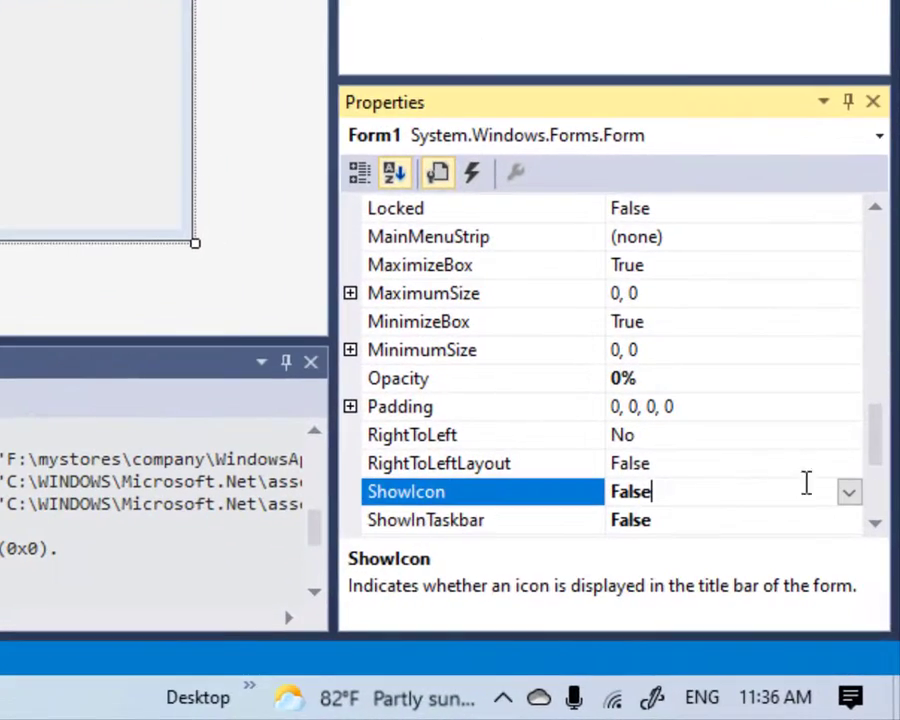
left_click(849, 498)
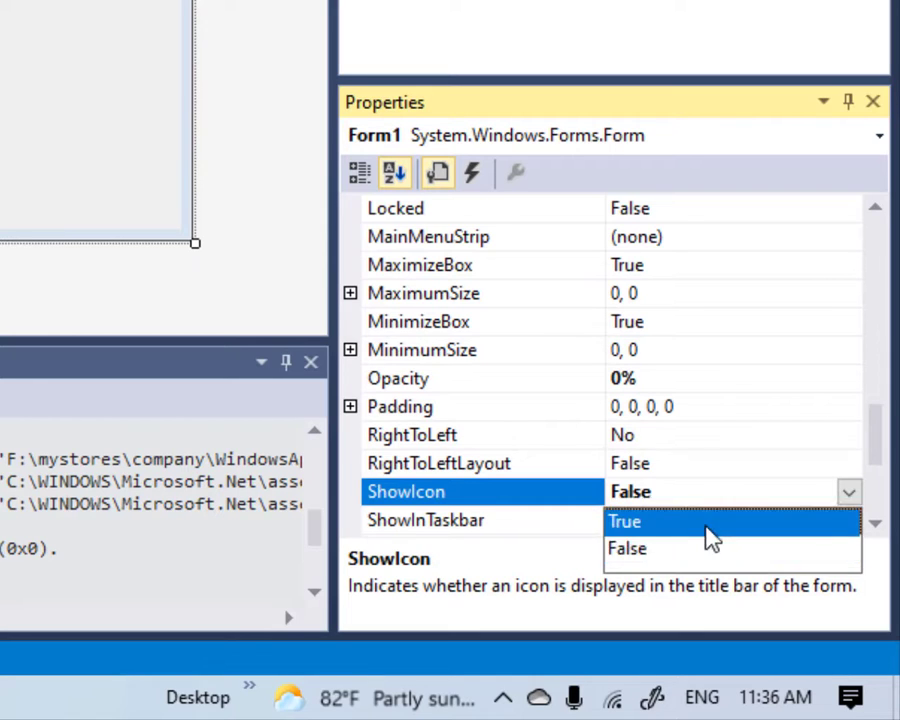
left_click(710, 530)
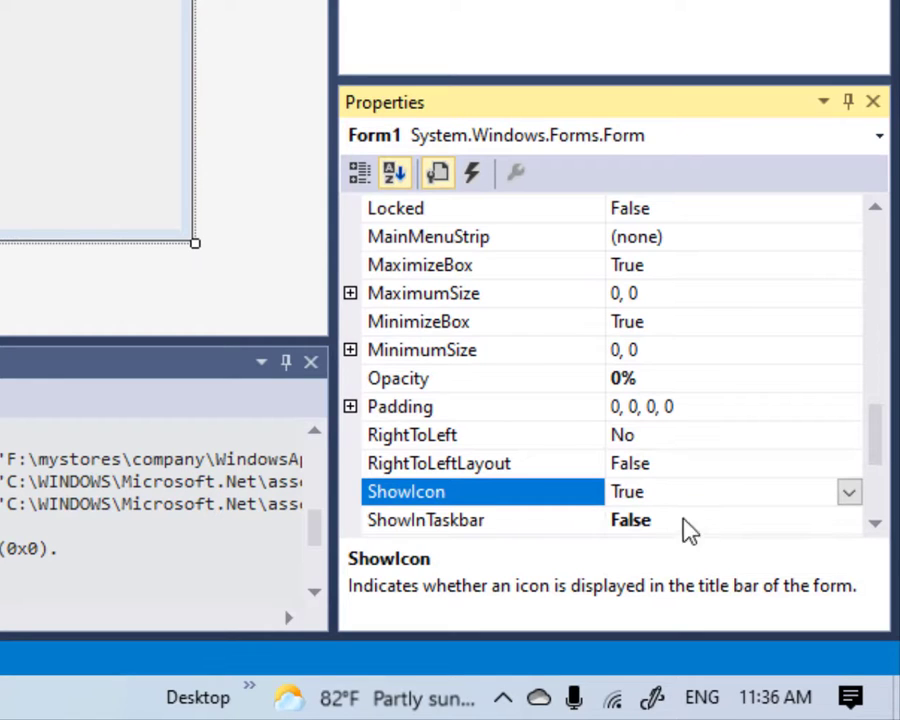
left_click(720, 522)
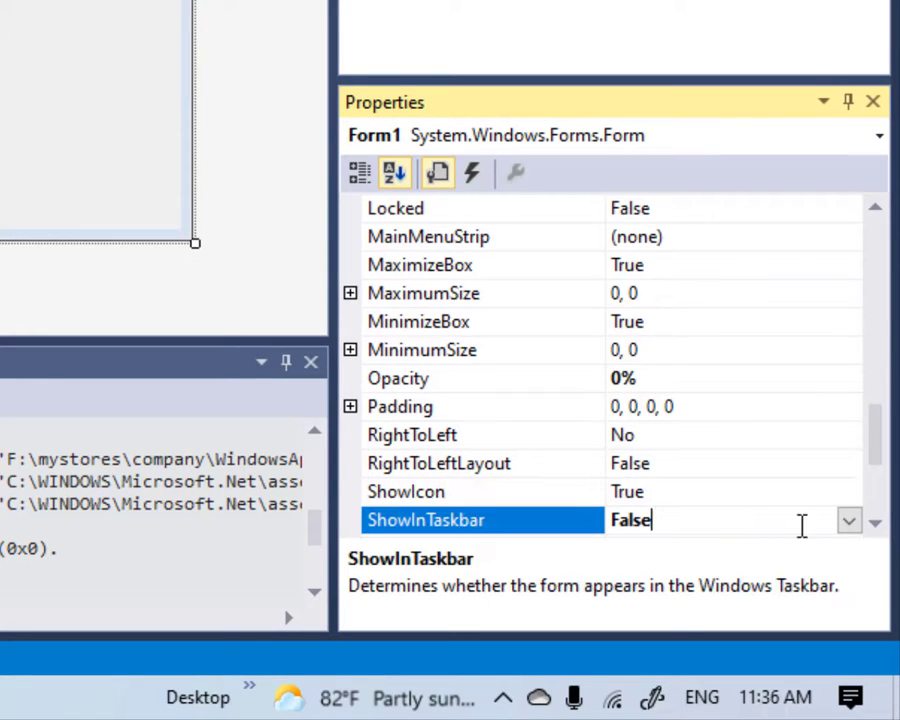
left_click(849, 520)
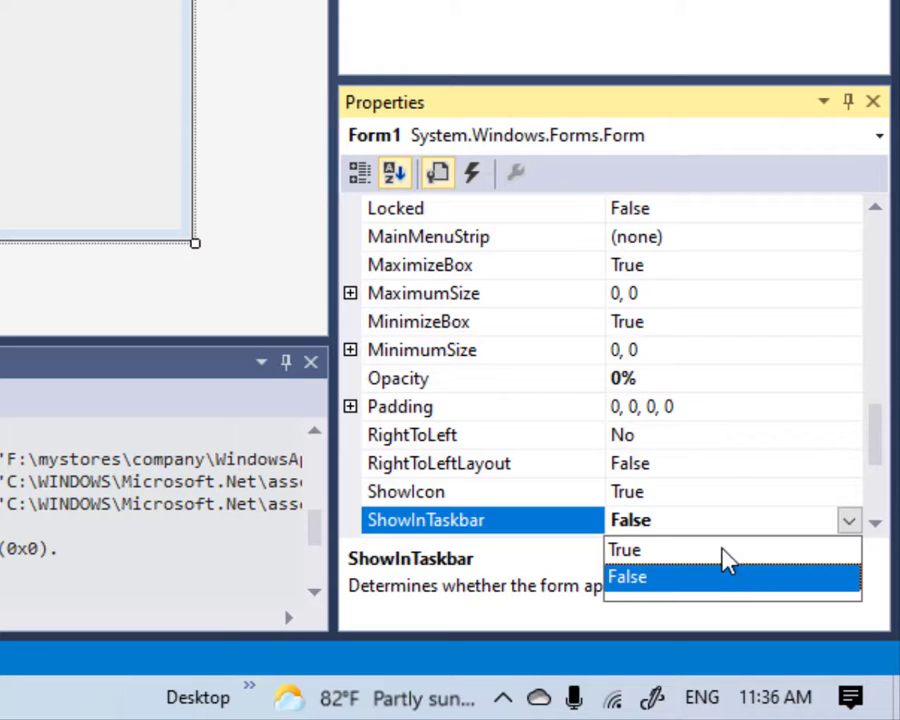
left_click(727, 552)
- Set Form1's Opacity property to 100%
scroll(876, 450, "down", 1)
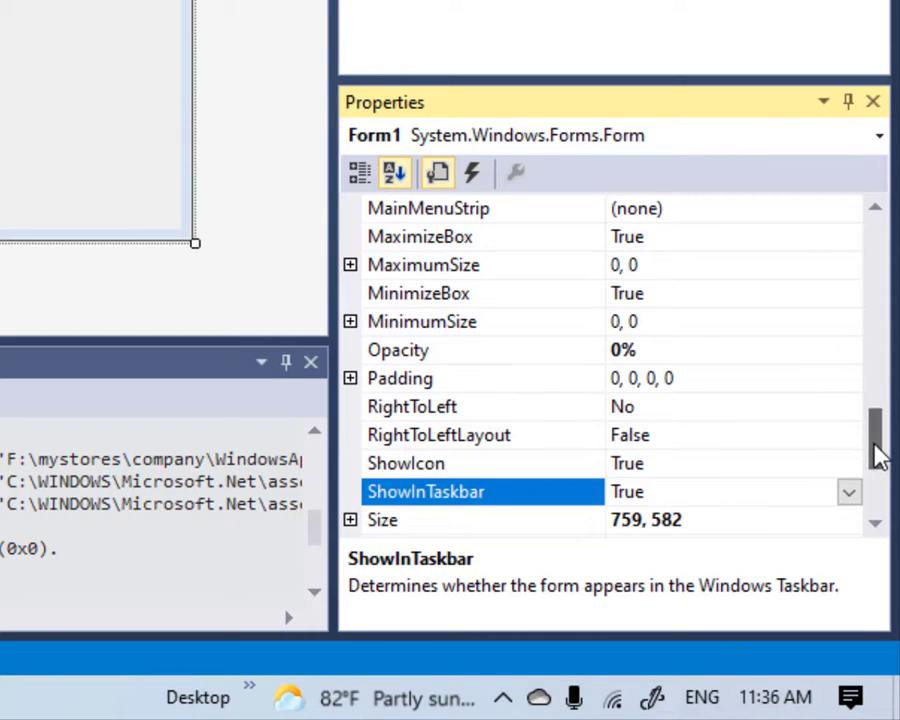
left_click(638, 348)
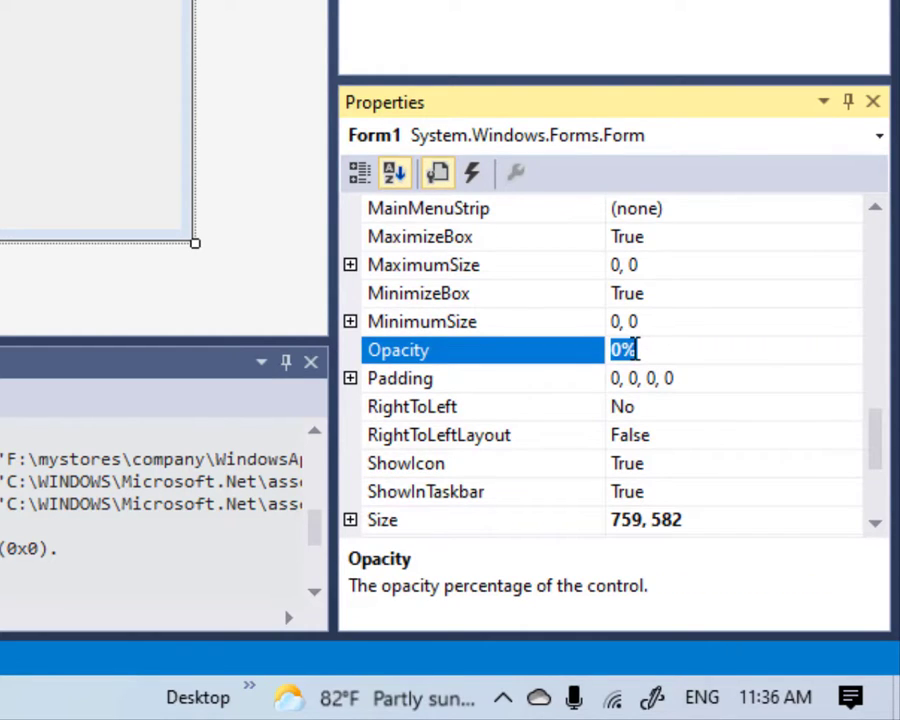
type("100")
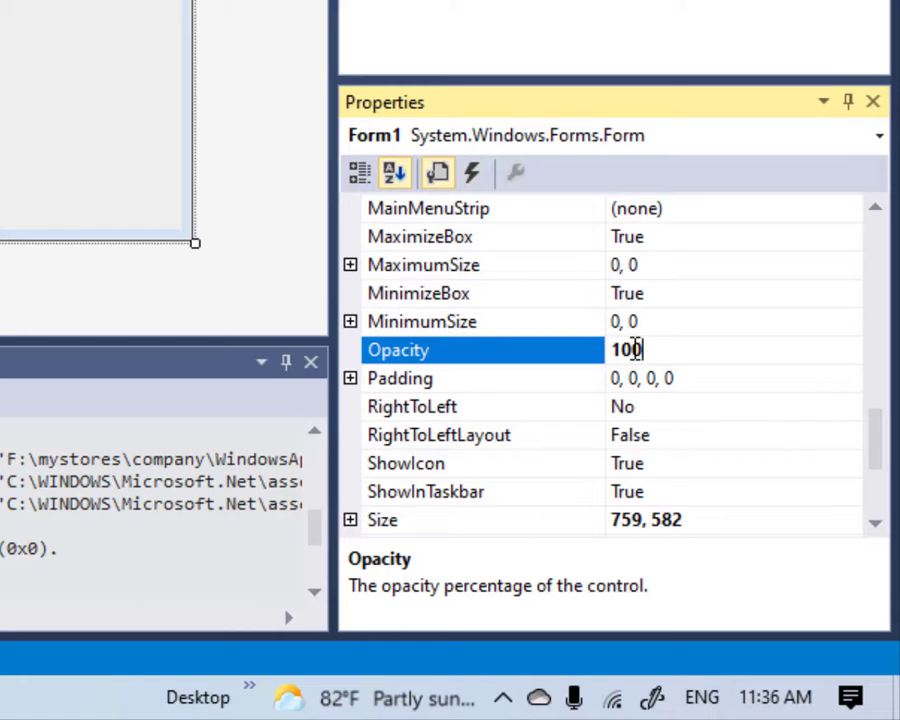
key("Return")
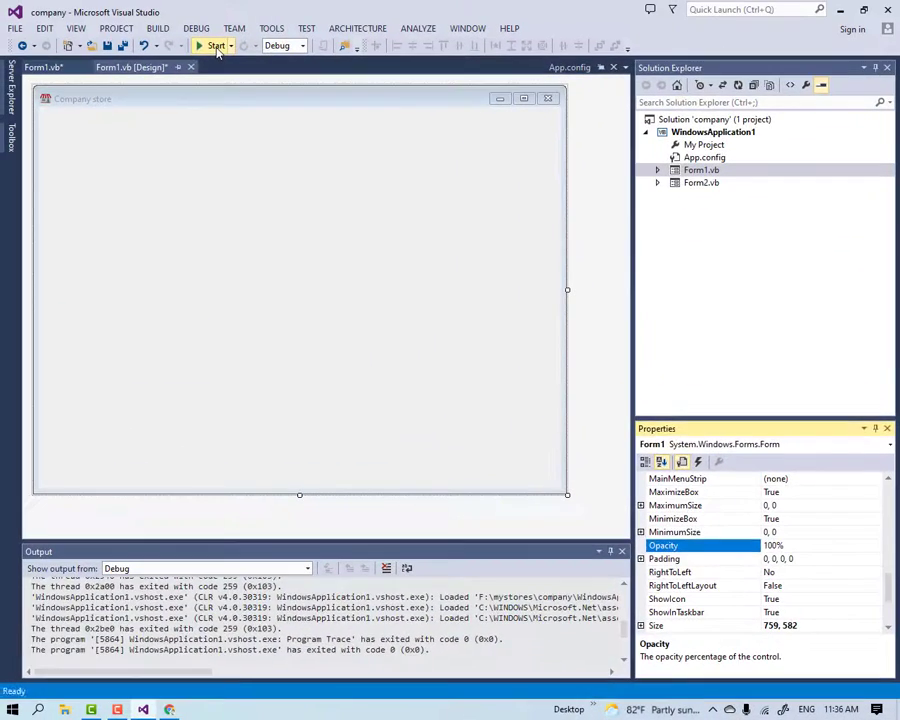
- Run the project, examine the Company store form and its taskbar icon against the desktop, and close the form
left_click(217, 46)
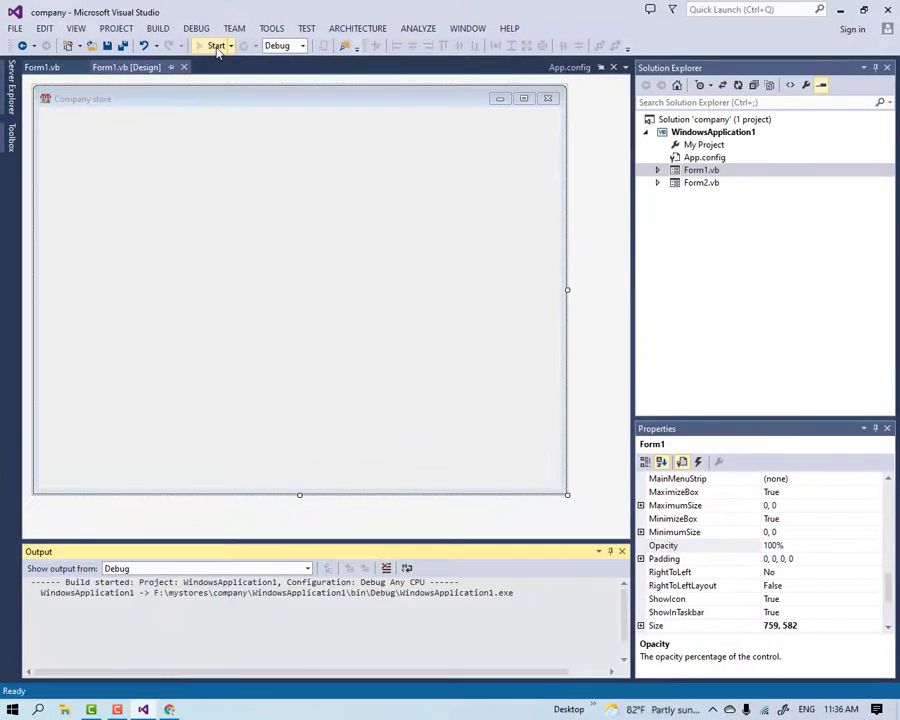
left_click(840, 10)
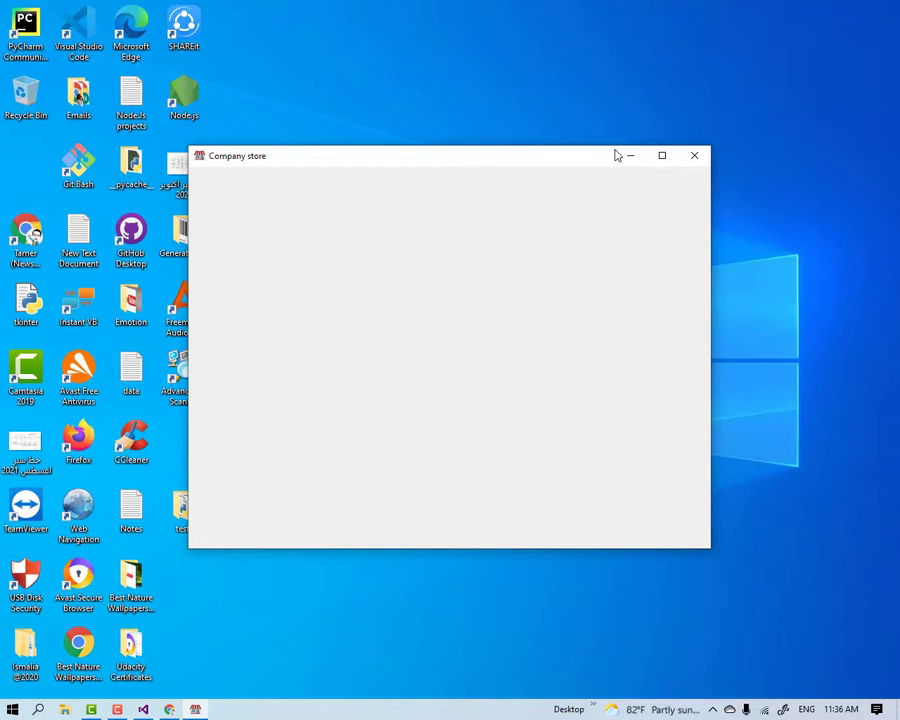
left_click(691, 160)
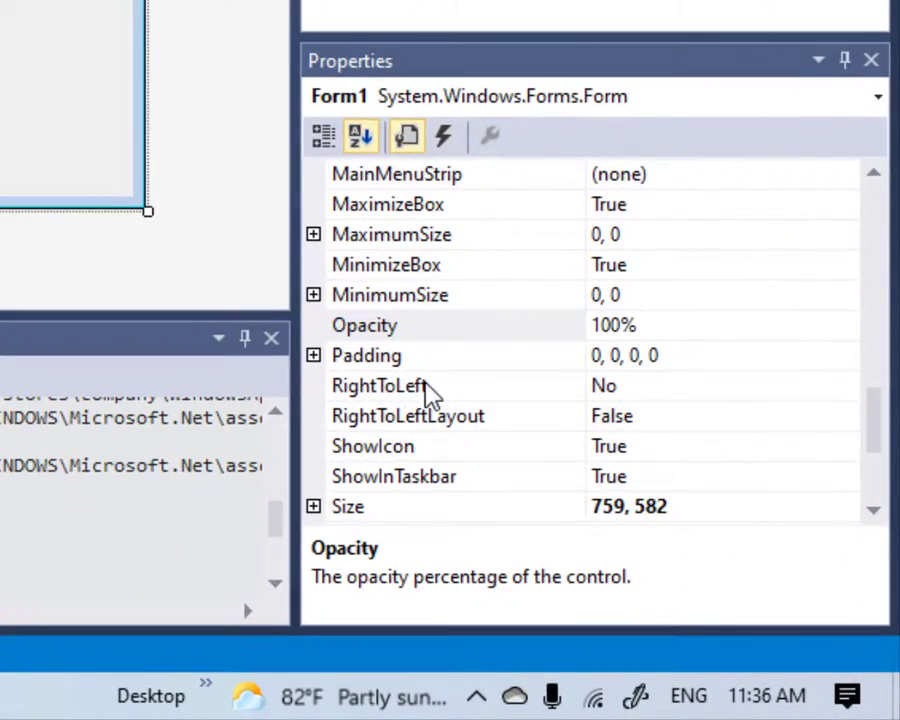
- Set Form1's RightToLeft property to Yes and its RightToLeftLayout property to True
left_click(432, 388)
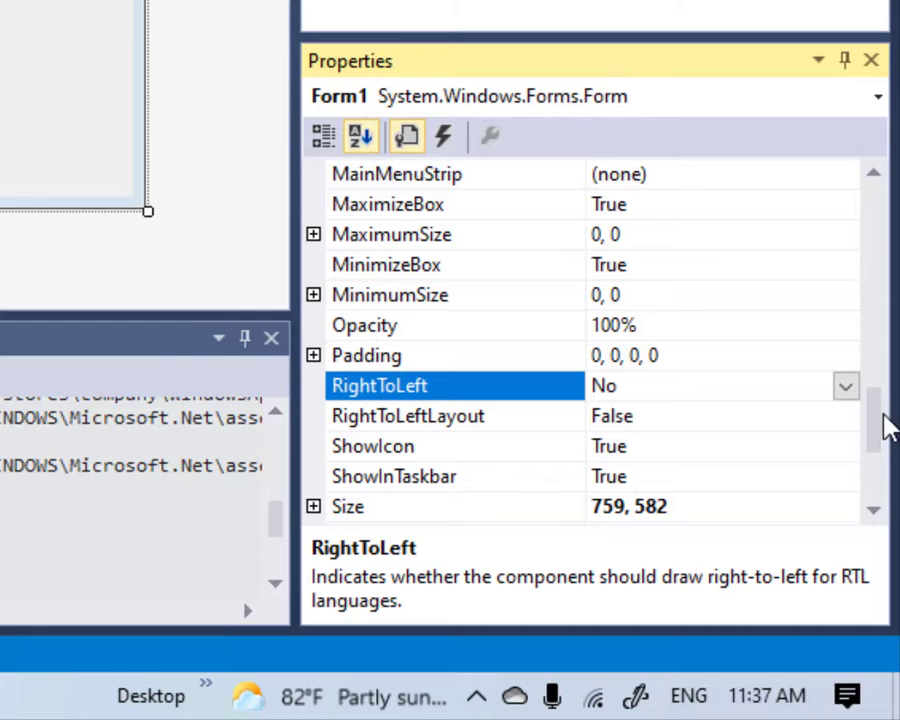
left_click(845, 386)
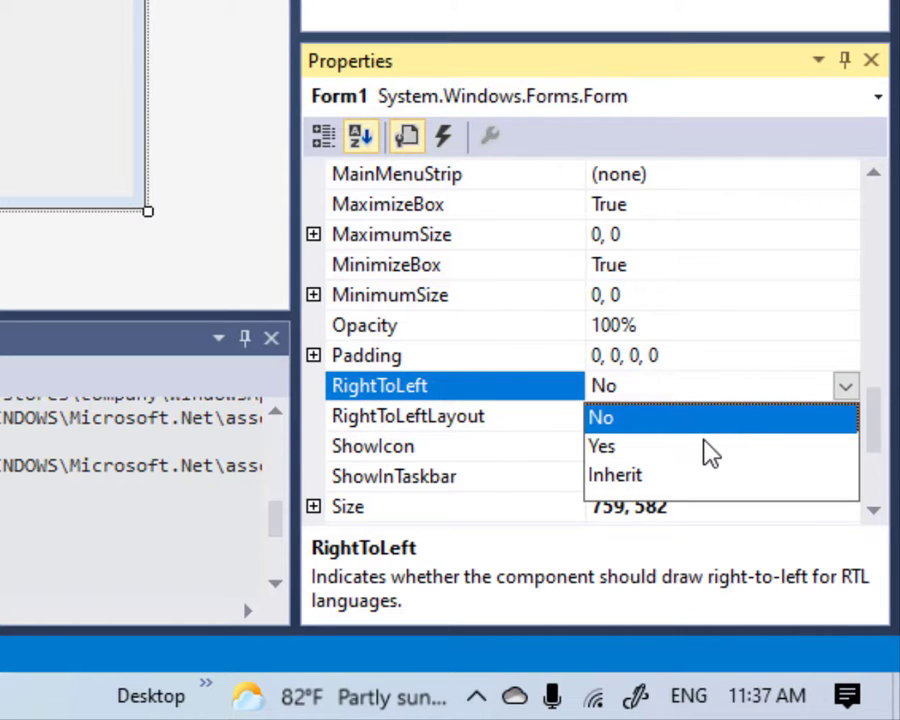
left_click(699, 452)
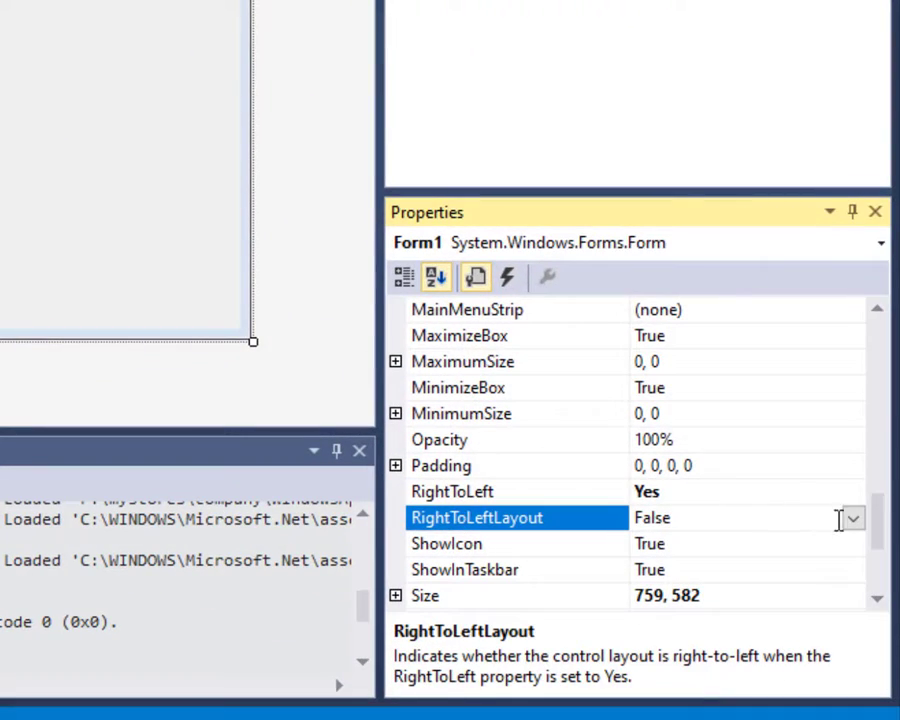
left_click(852, 518)
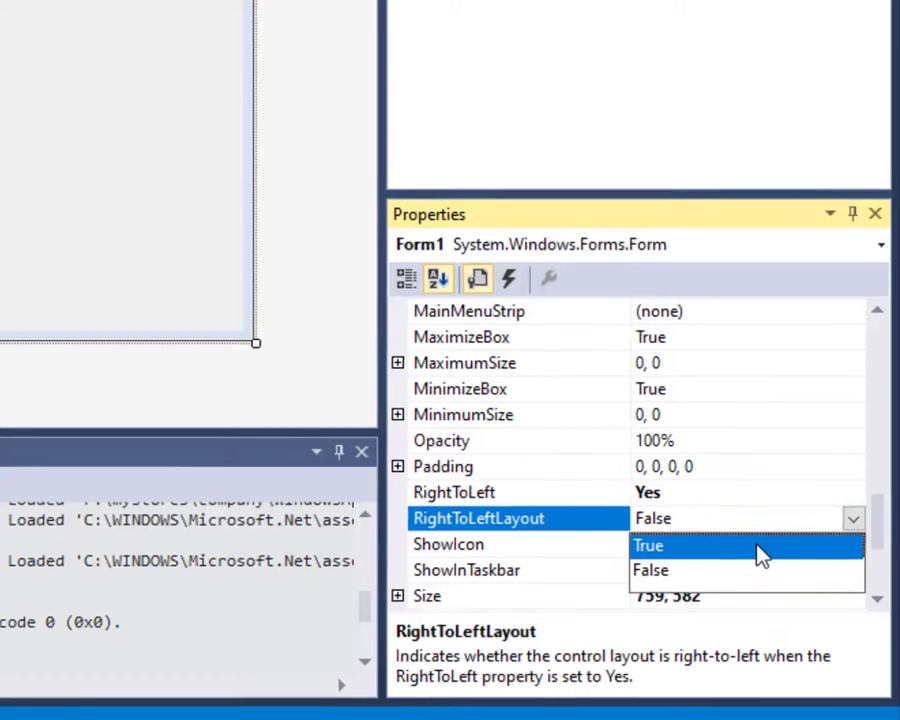
left_click(757, 546)
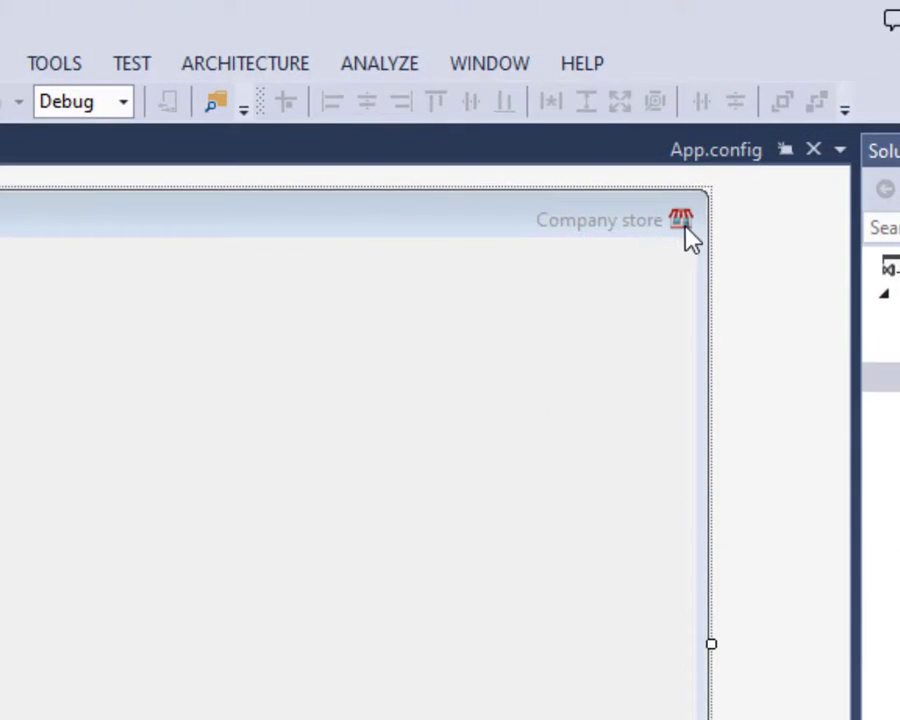